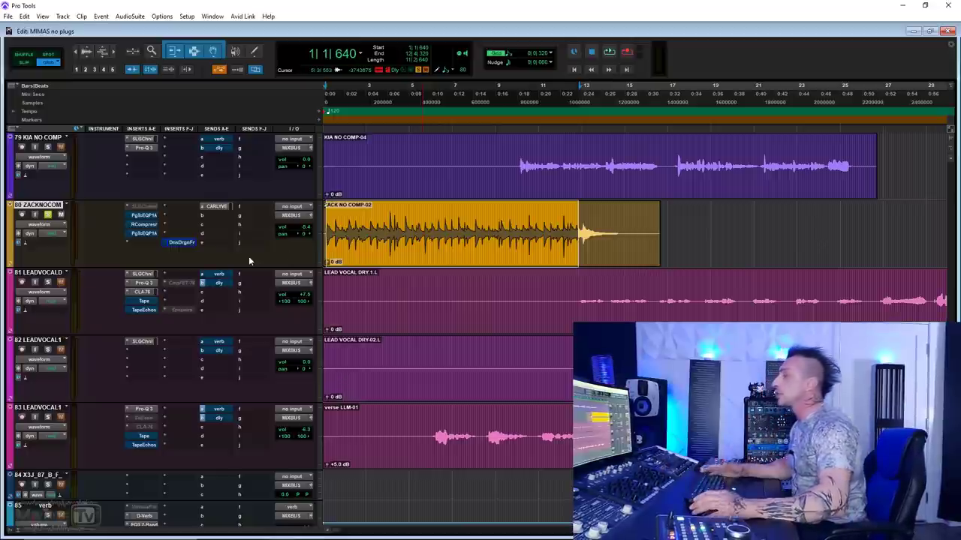
Open the guitar's PuigTec EQ and set the high-frequency KCS to 10kHz.
{"action": "left_click", "coordinate": [145, 215]}
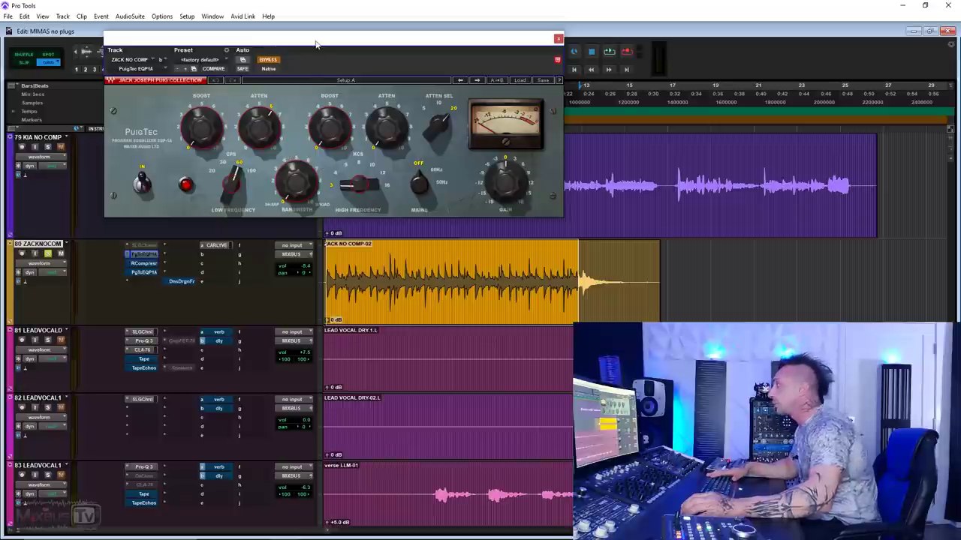
{"action": "left_click_drag", "start_coordinate": [316, 43], "coordinate": [292, 55]}
{"action": "mouse_move", "coordinate": [233, 134]}
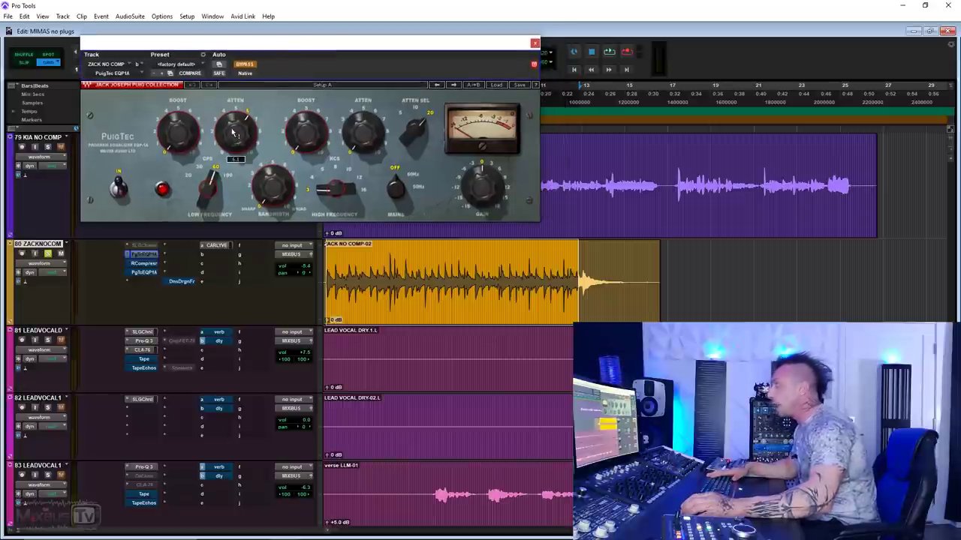
{"action": "mouse_move", "coordinate": [215, 178]}
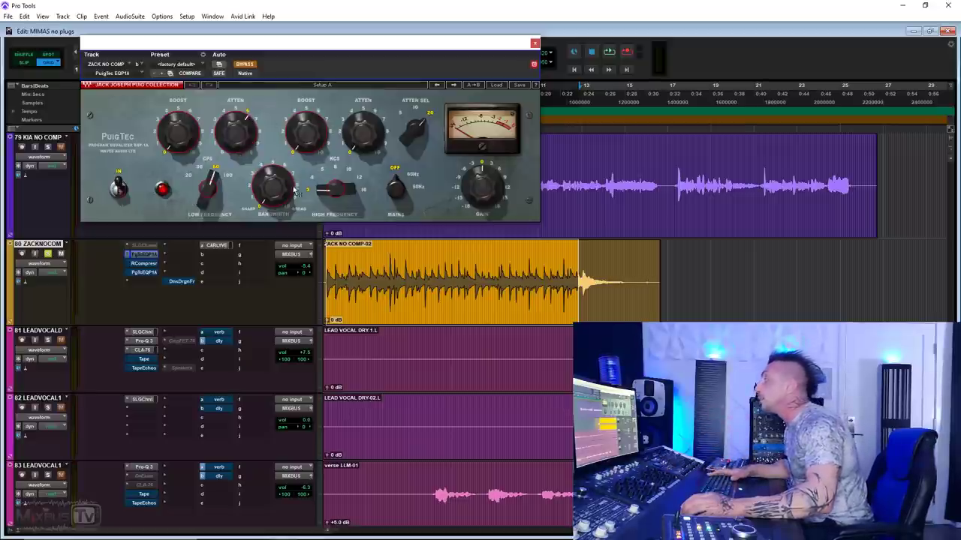
{"action": "mouse_move", "coordinate": [330, 191]}
{"action": "left_mouse_down"}
{"action": "mouse_move", "coordinate": [330, 172]}
{"action": "mouse_move", "coordinate": [336, 199]}
{"action": "left_mouse_up"}
Raise the 10kHz boost from 2.2 to 4.6 during playback and compare against bypass.
{"action": "key", "text": "space"}
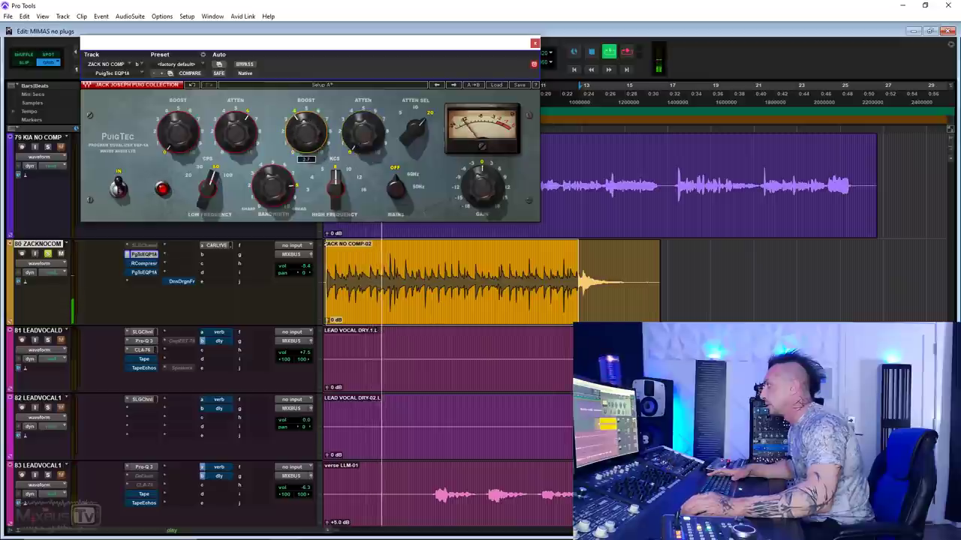
{"action": "left_click_drag", "start_coordinate": [305, 131], "coordinate": [306, 126]}
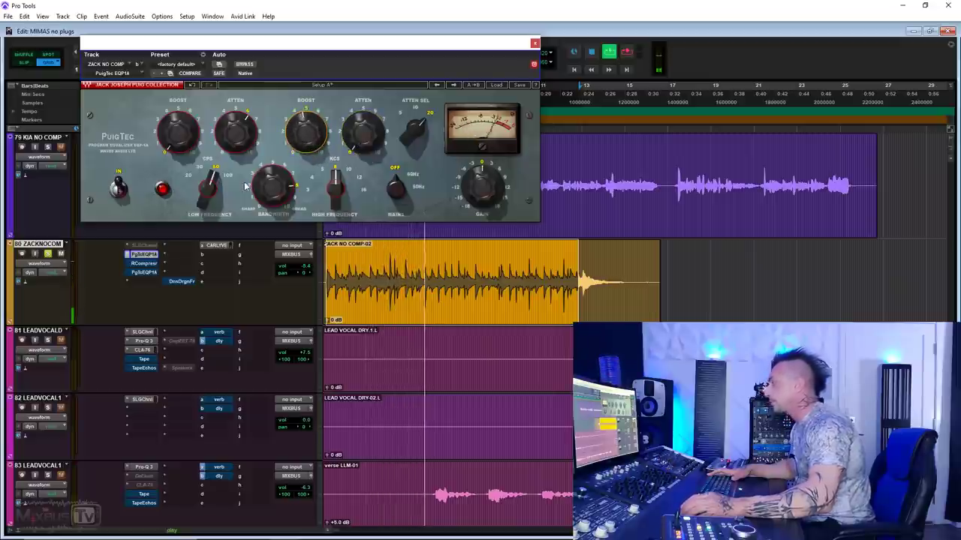
{"action": "left_click", "coordinate": [245, 65]}
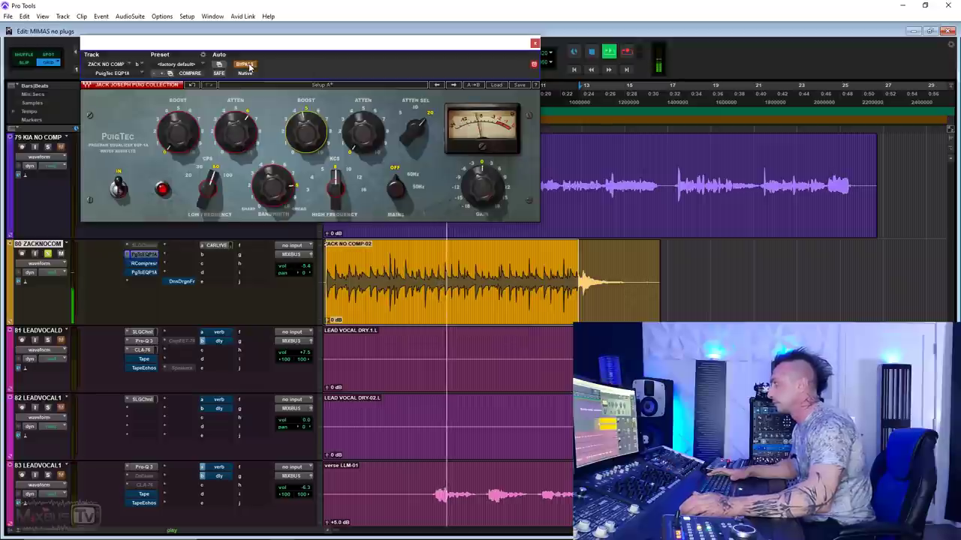
{"action": "key", "text": "space"}
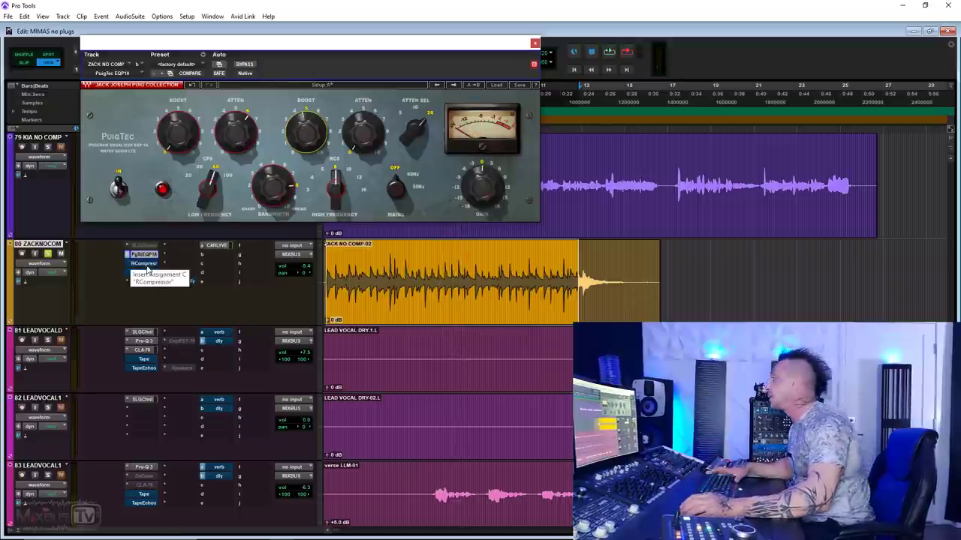
Switch the guitar's Renaissance Compressor from Smooth to Warm, with ratio 8.76 and gain 4.2, while listening.
{"action": "left_click", "coordinate": [146, 264]}
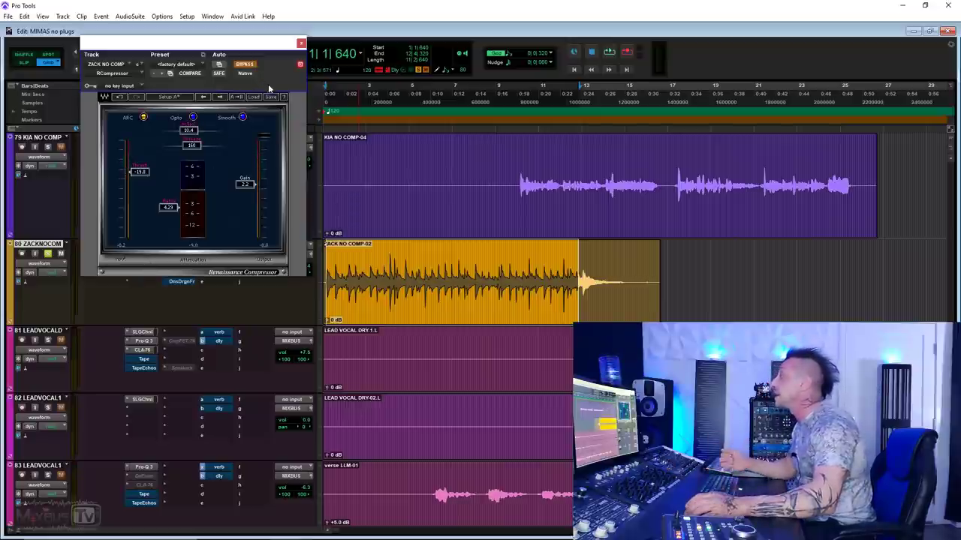
{"action": "left_click", "coordinate": [229, 122]}
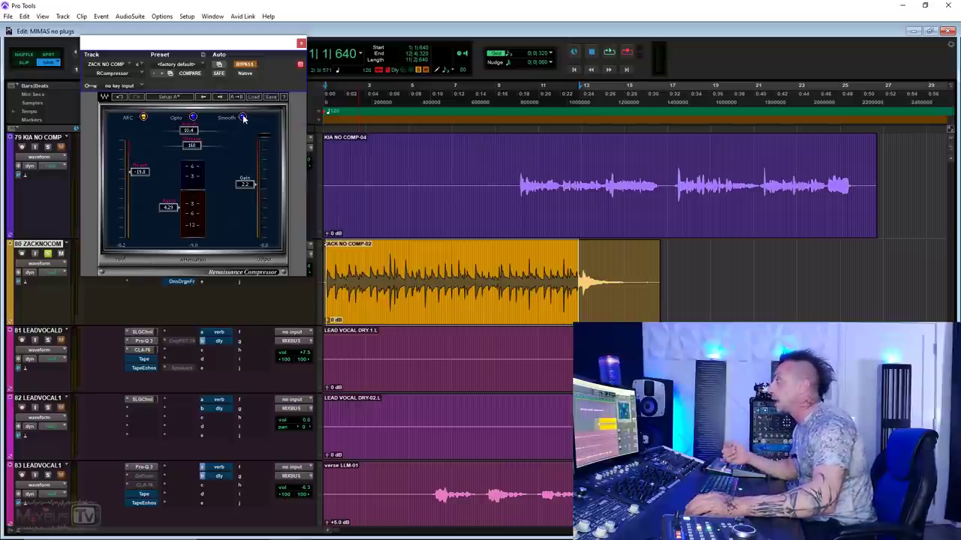
{"action": "key", "text": "space"}
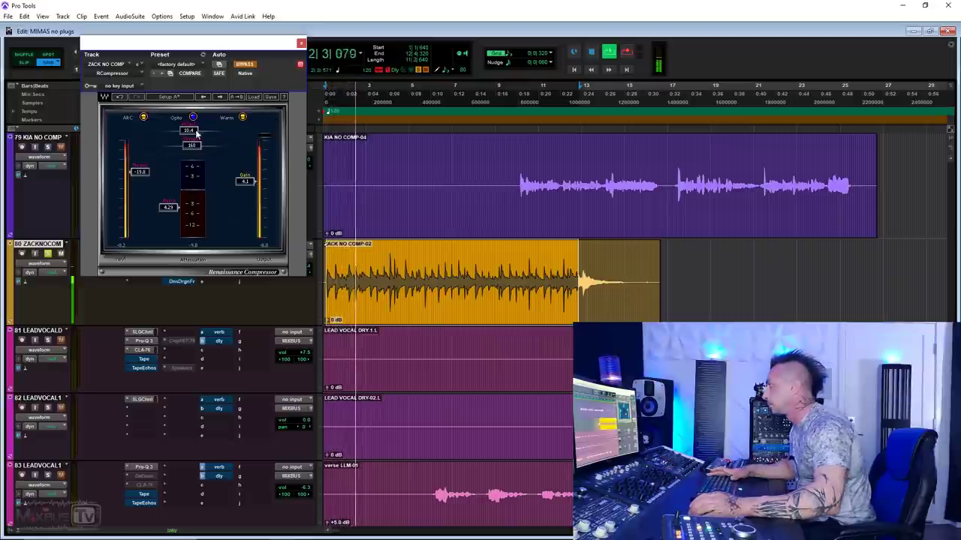
{"action": "left_click_drag", "start_coordinate": [170, 208], "coordinate": [168, 216]}
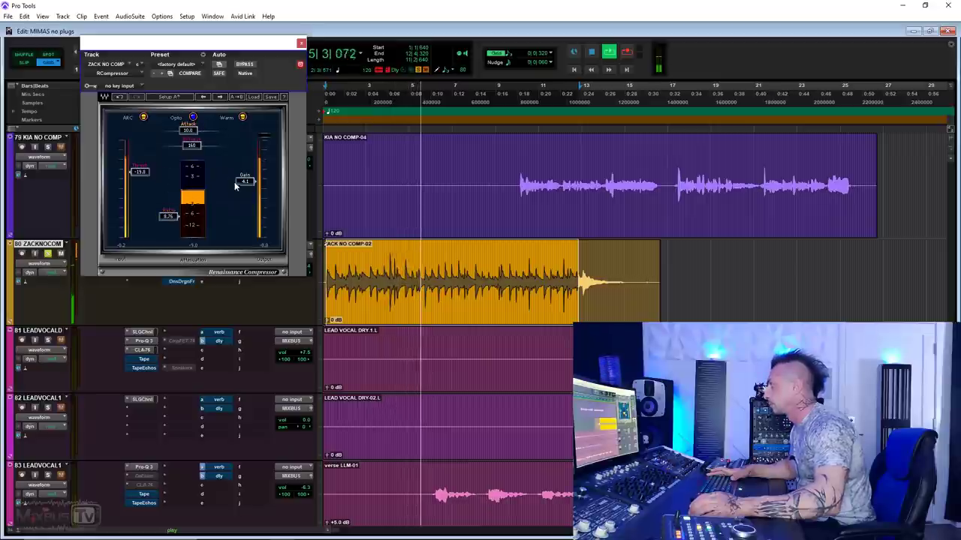
{"action": "left_click_drag", "start_coordinate": [261, 174], "coordinate": [260, 172]}
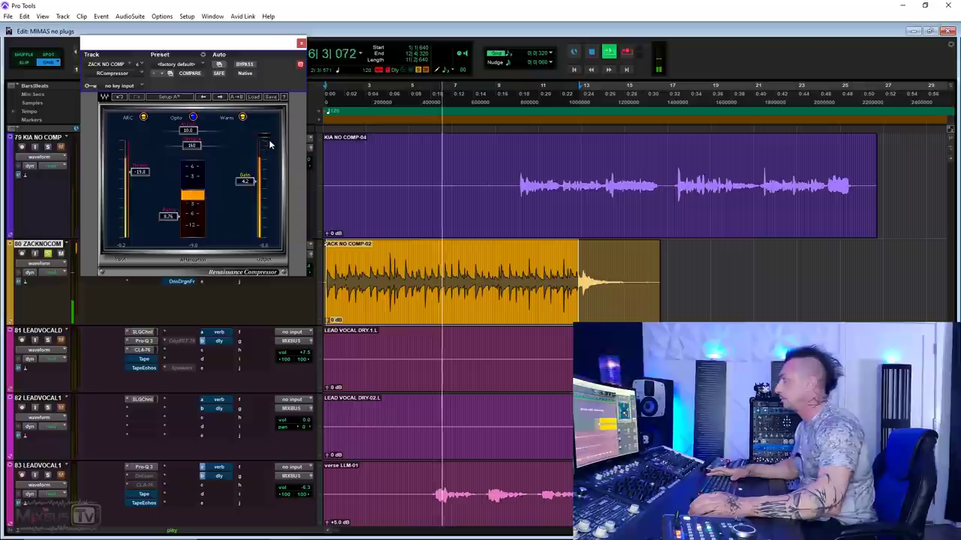
{"action": "key", "text": "space"}
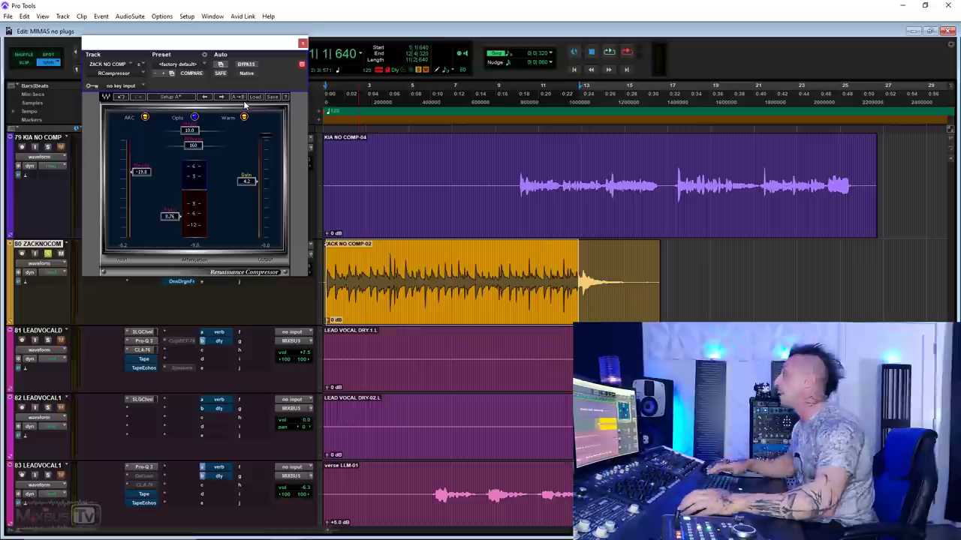
Close the compressor, reopen the PuigTec EQ, un-bypass it and raise high attenuation to 5.3 while playing.
{"action": "left_click", "coordinate": [302, 44]}
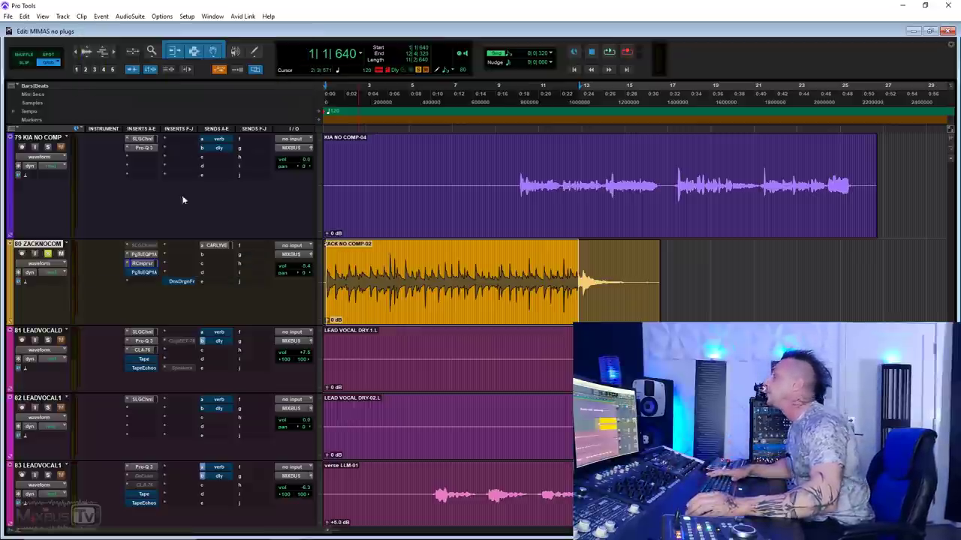
{"action": "left_click", "coordinate": [140, 273]}
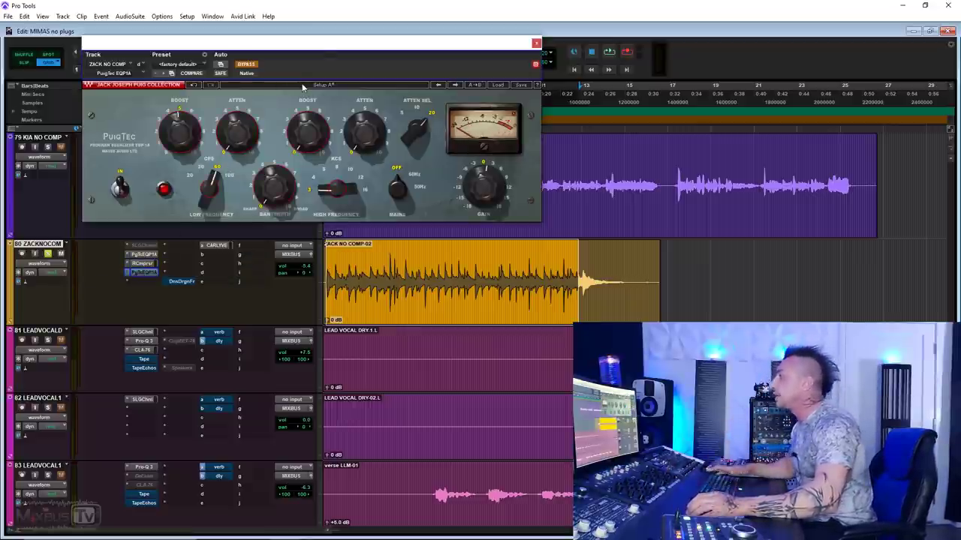
{"action": "left_click_drag", "start_coordinate": [321, 58], "coordinate": [313, 47]}
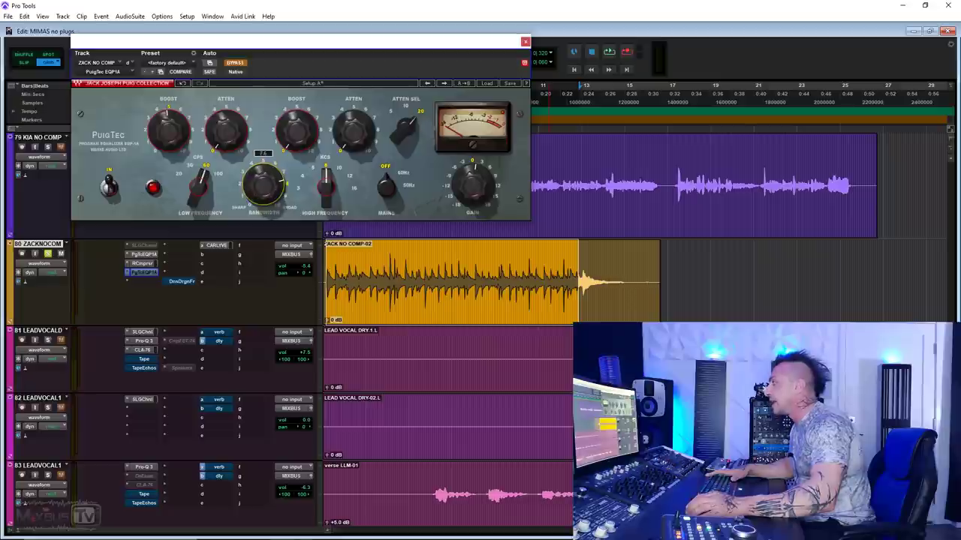
{"action": "key", "text": "space"}
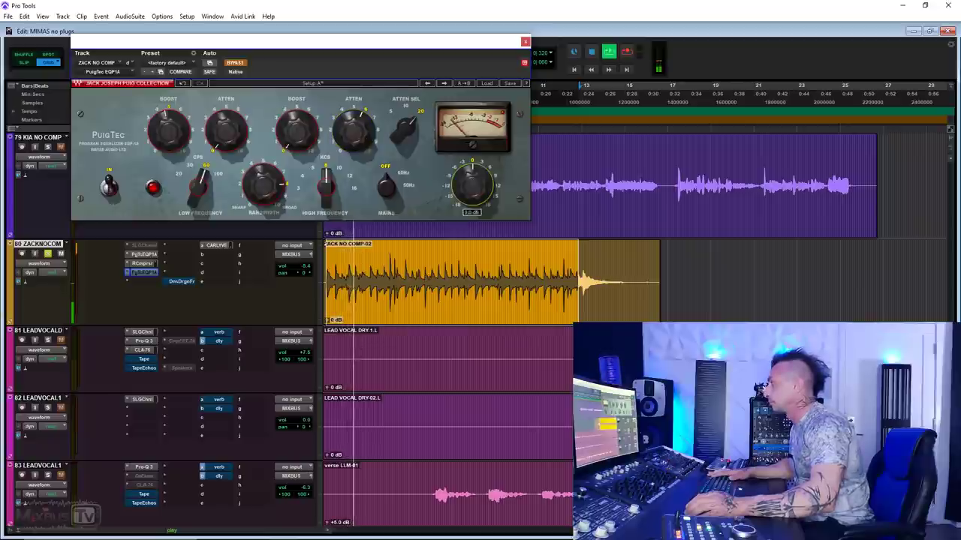
{"action": "left_click", "coordinate": [239, 63]}
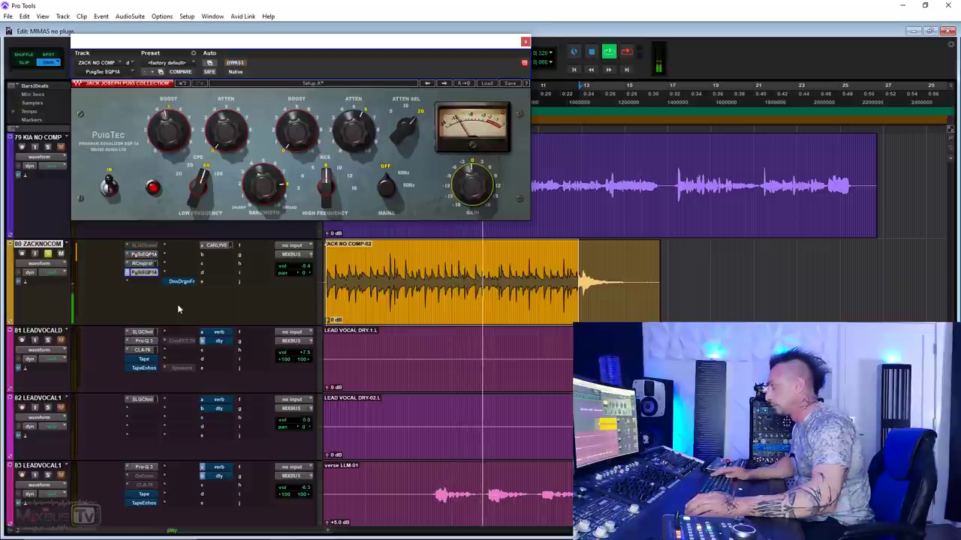
{"action": "left_click_drag", "start_coordinate": [353, 131], "coordinate": [353, 126]}
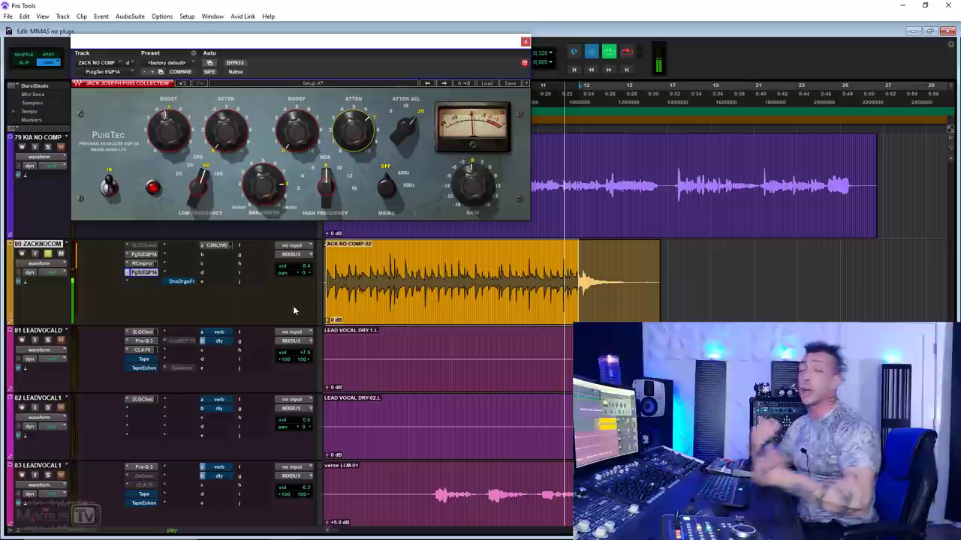
{"action": "key", "text": "space"}
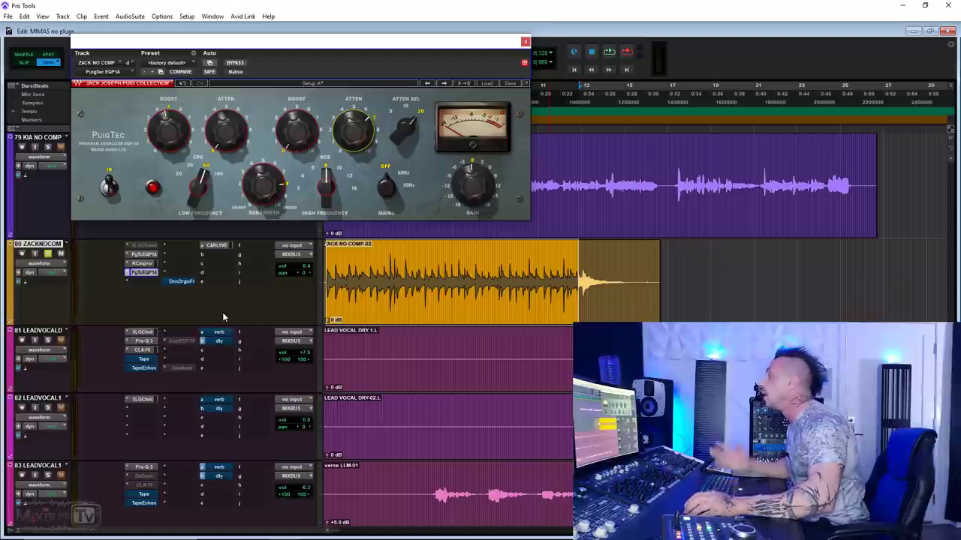
Open Dragon Fire and load the Opto Push Pull Trick preset from the Vocals folder.
{"action": "left_click", "coordinate": [524, 42]}
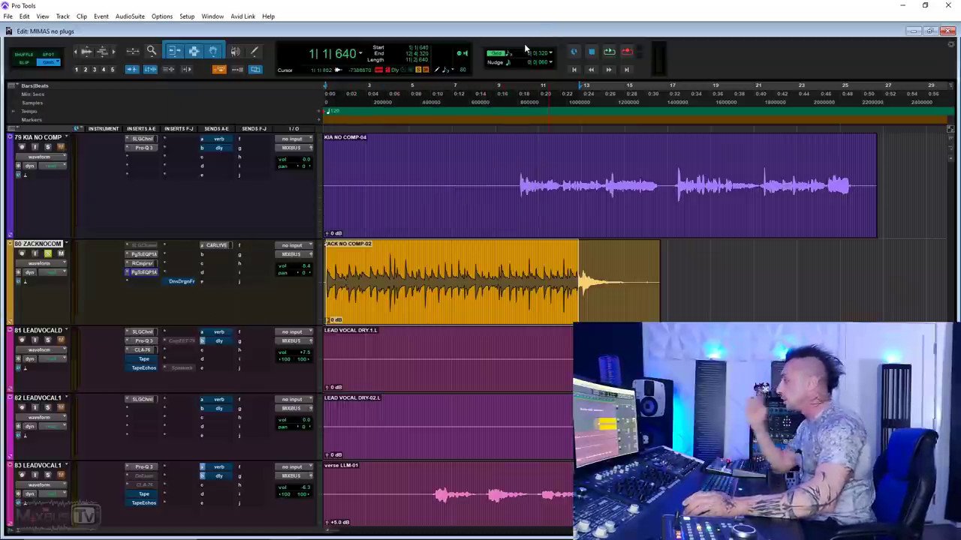
{"action": "left_click", "coordinate": [182, 282]}
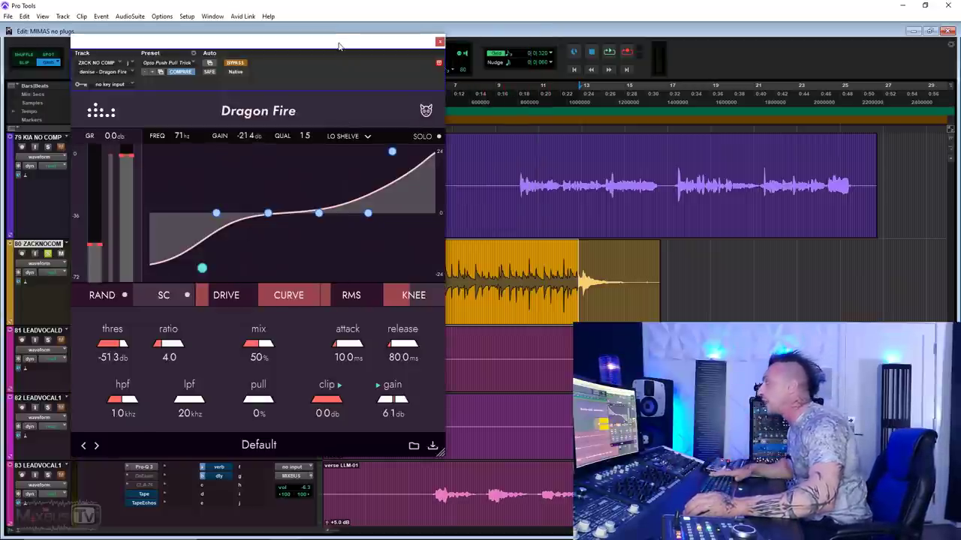
{"action": "left_click_drag", "start_coordinate": [339, 47], "coordinate": [327, 26]}
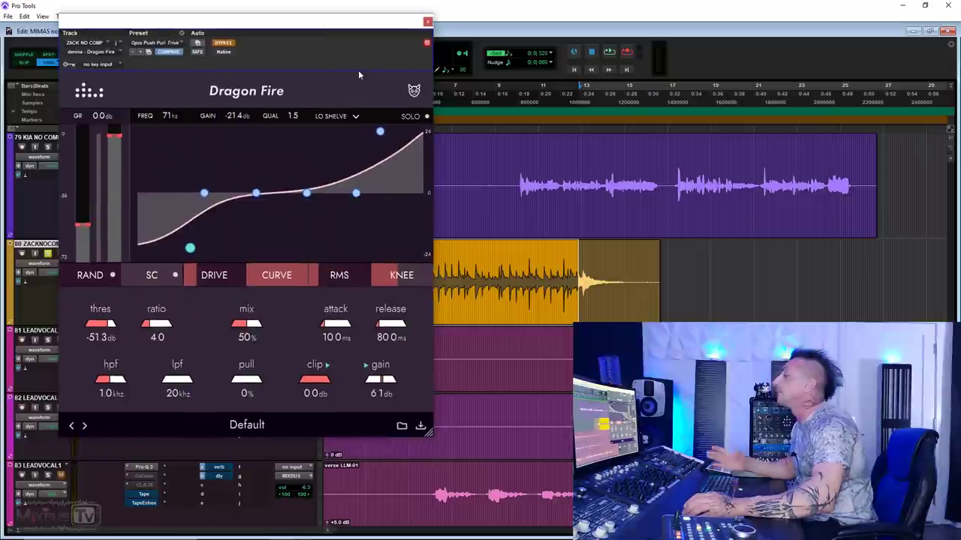
{"action": "left_click", "coordinate": [402, 426]}
{"action": "double_click", "coordinate": [430, 247]}
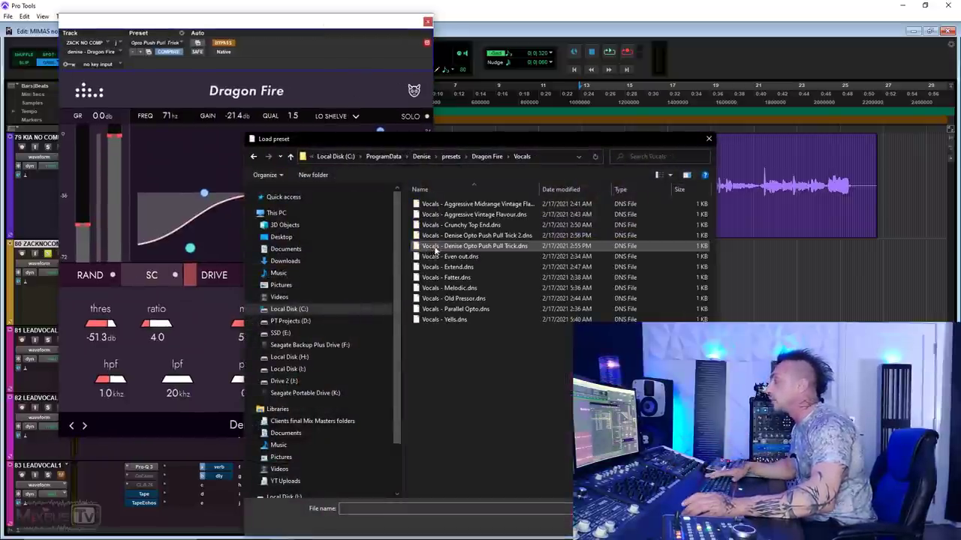
{"action": "double_click", "coordinate": [483, 247]}
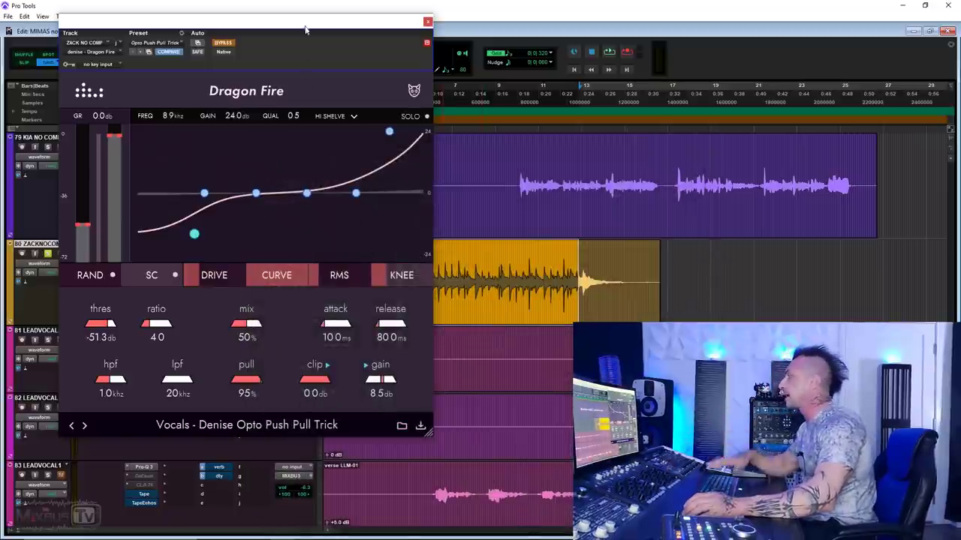
{"action": "left_click_drag", "start_coordinate": [305, 30], "coordinate": [298, 26]}
{"action": "left_click", "coordinate": [161, 41]}
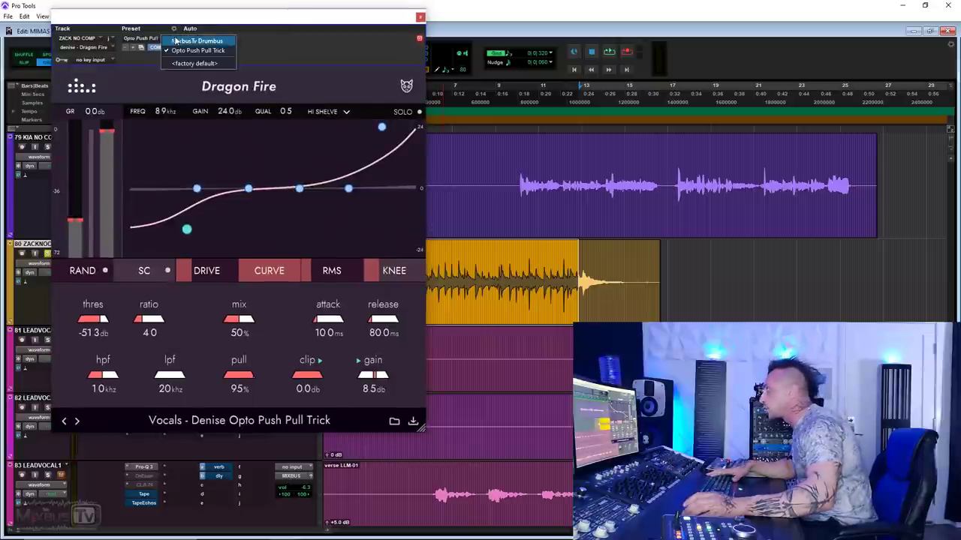
{"action": "left_click", "coordinate": [207, 51]}
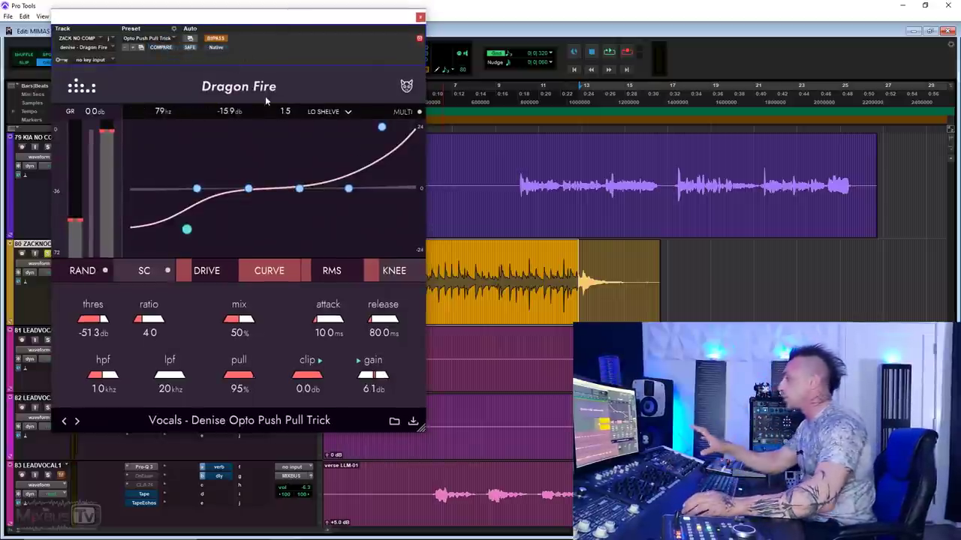
Bring Dragon Fire's pull down to 79% during playback and A/B it against bypass.
{"action": "left_click_drag", "start_coordinate": [311, 30], "coordinate": [429, 27]}
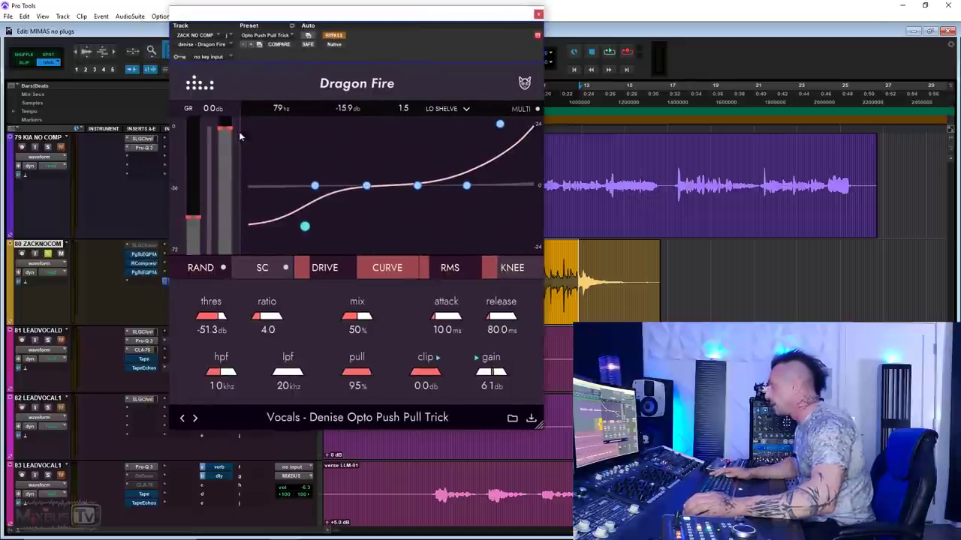
{"action": "left_click_drag", "start_coordinate": [352, 15], "coordinate": [234, 10]}
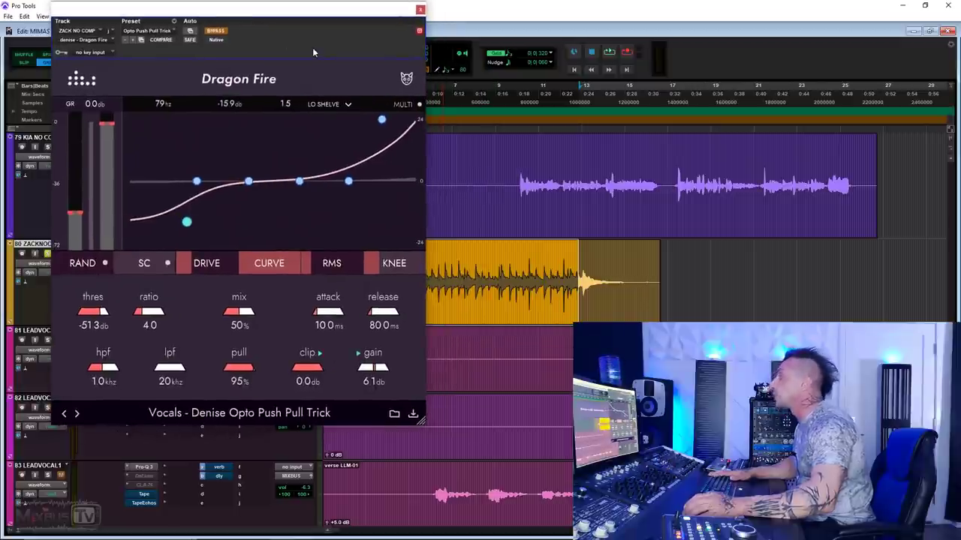
{"action": "key", "text": "space"}
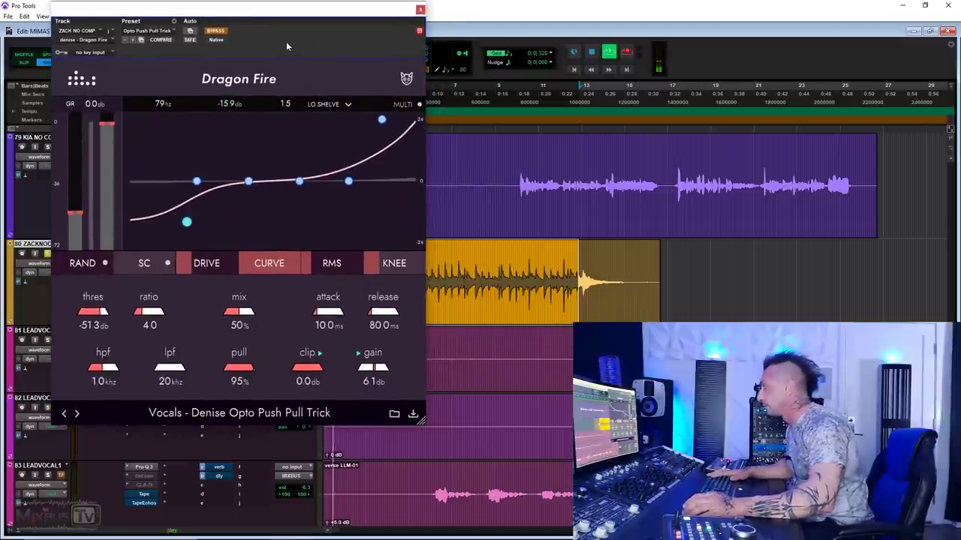
{"action": "left_click_drag", "start_coordinate": [239, 366], "coordinate": [237, 374]}
{"action": "left_click", "coordinate": [215, 30]}
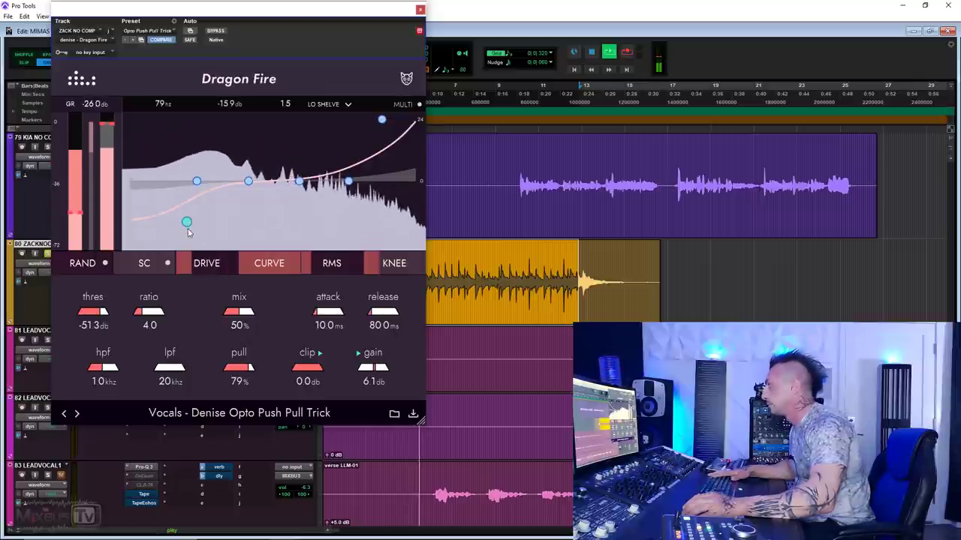
{"action": "left_click", "coordinate": [222, 32]}
{"action": "left_click", "coordinate": [217, 31]}
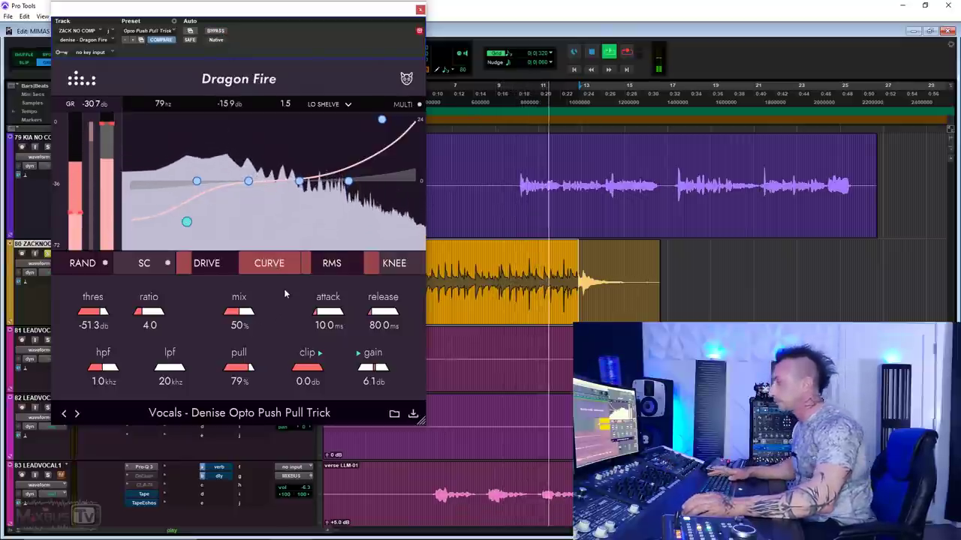
Set Dragon Fire's curve to 0% and raise the RMS detection amount, auditioning the change.
{"action": "key", "text": "space"}
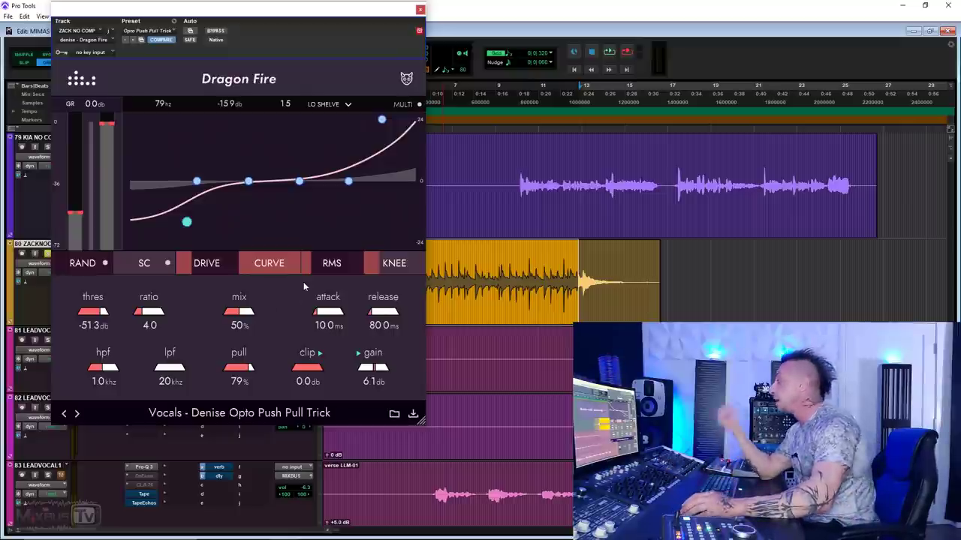
{"action": "left_click_drag", "start_coordinate": [294, 268], "coordinate": [249, 269]}
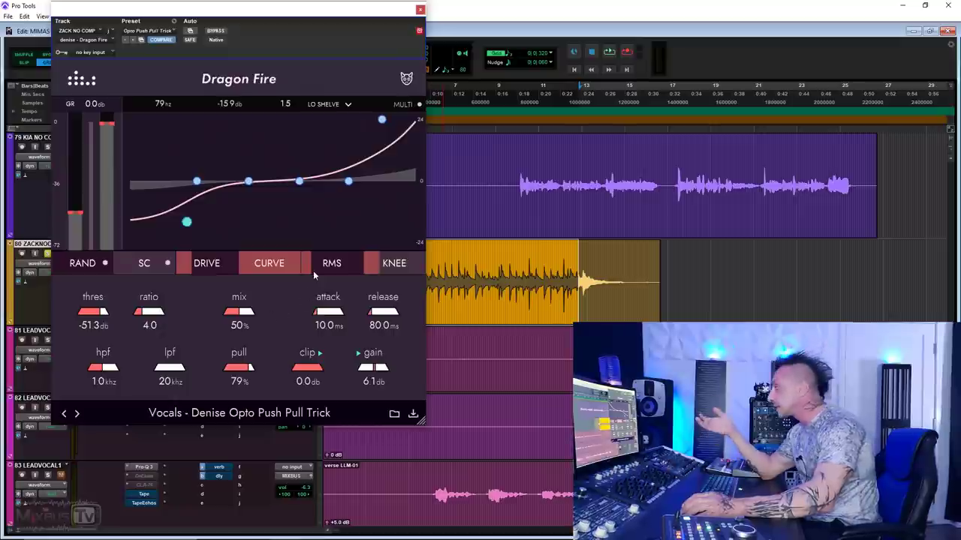
{"action": "mouse_move", "coordinate": [316, 270]}
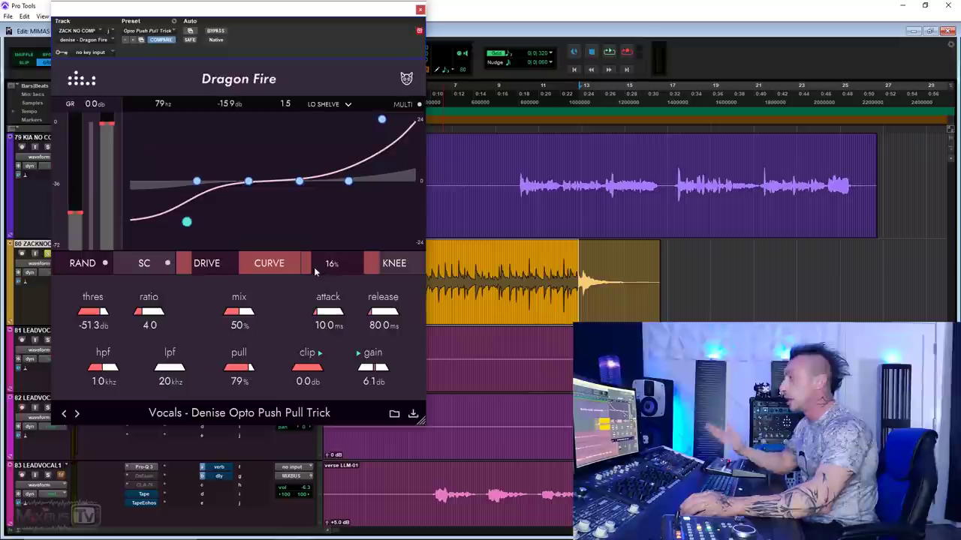
{"action": "left_click_drag", "start_coordinate": [315, 271], "coordinate": [326, 271]}
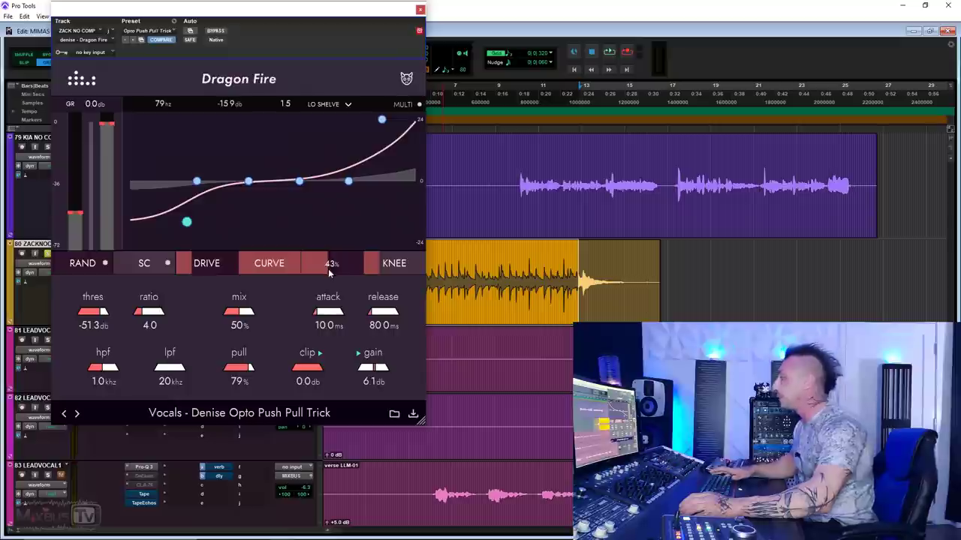
{"action": "key", "text": "space"}
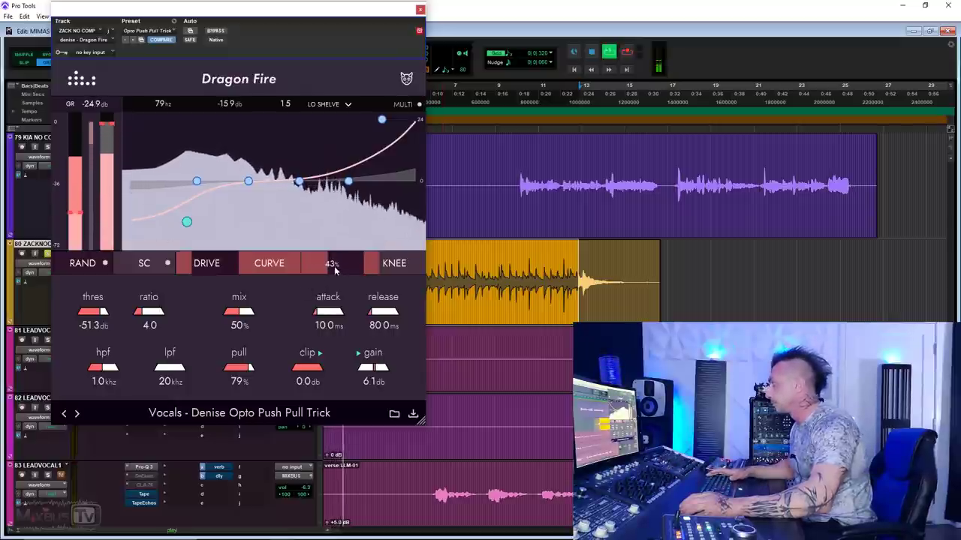
{"action": "mouse_move", "coordinate": [380, 270]}
{"action": "mouse_move", "coordinate": [320, 270]}
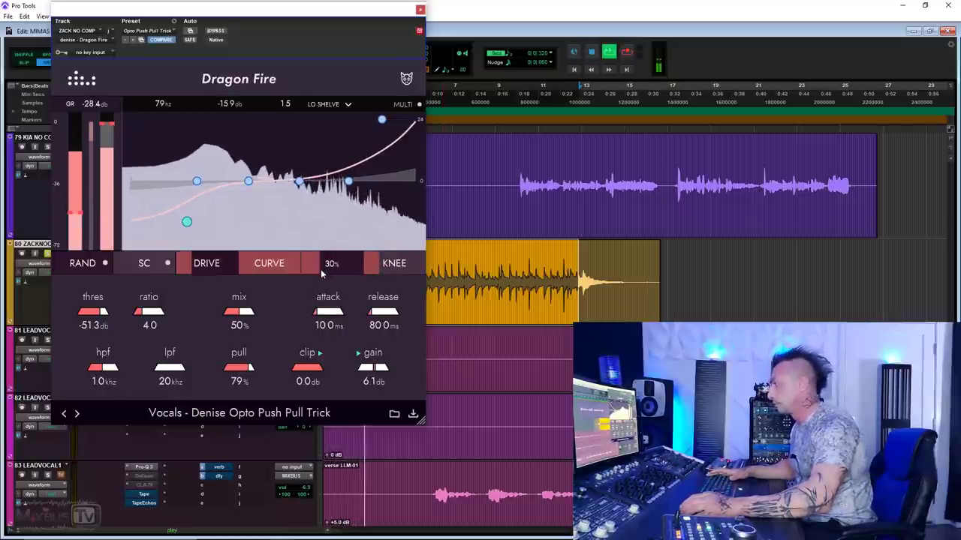
{"action": "key", "text": "space"}
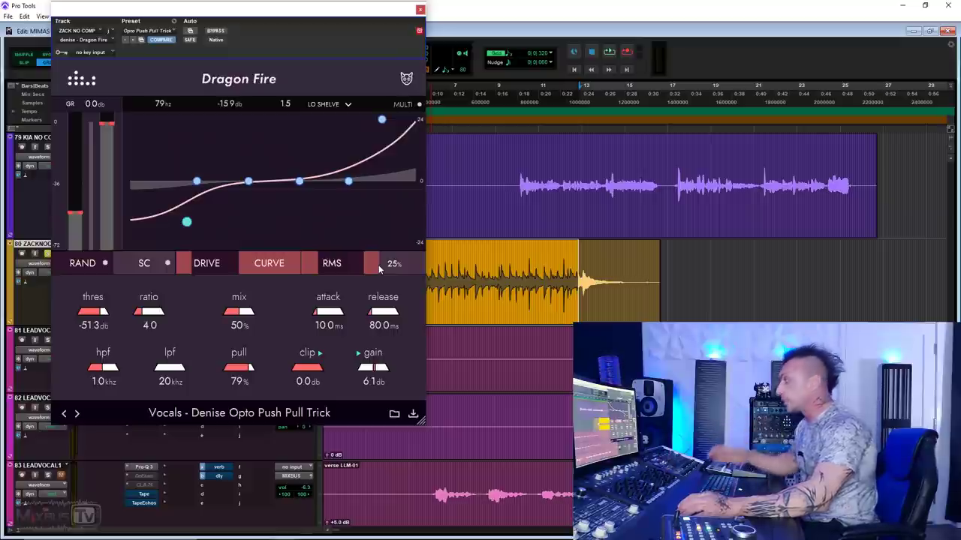
Raise the knee to about 57% during playback and compare with Dragon Fire bypassed.
{"action": "key", "text": "space"}
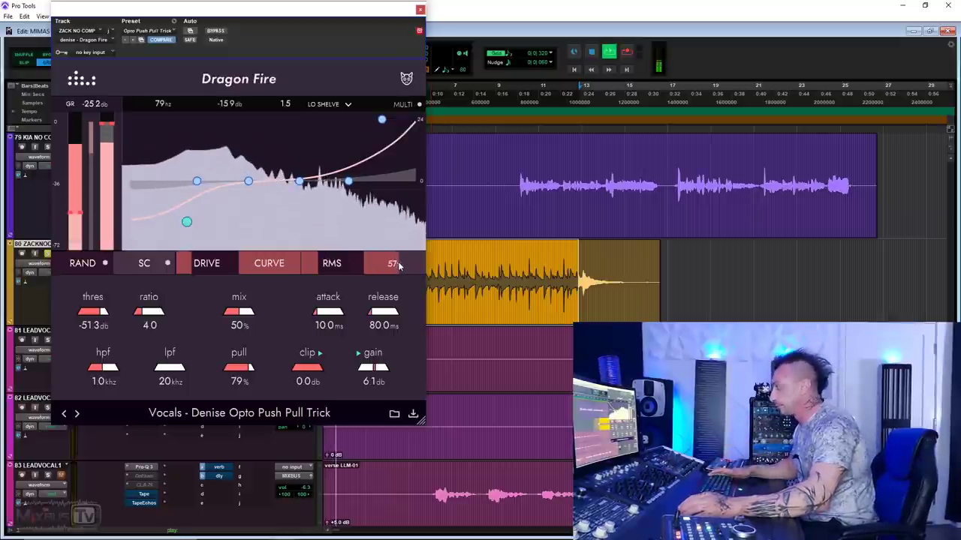
{"action": "mouse_move", "coordinate": [379, 271]}
{"action": "left_mouse_down"}
{"action": "mouse_move", "coordinate": [400, 265]}
{"action": "mouse_move", "coordinate": [385, 274]}
{"action": "left_mouse_up"}
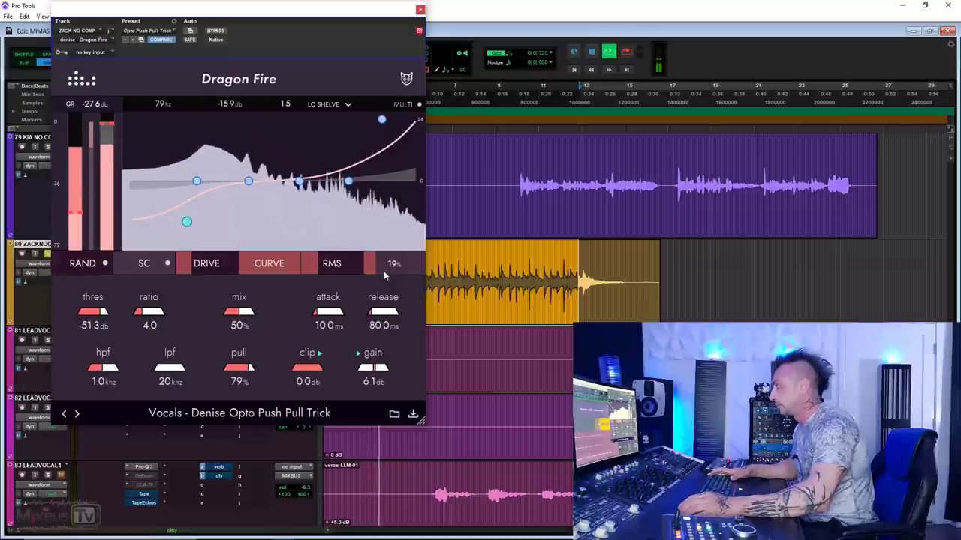
{"action": "left_click", "coordinate": [216, 31]}
{"action": "left_click", "coordinate": [216, 31]}
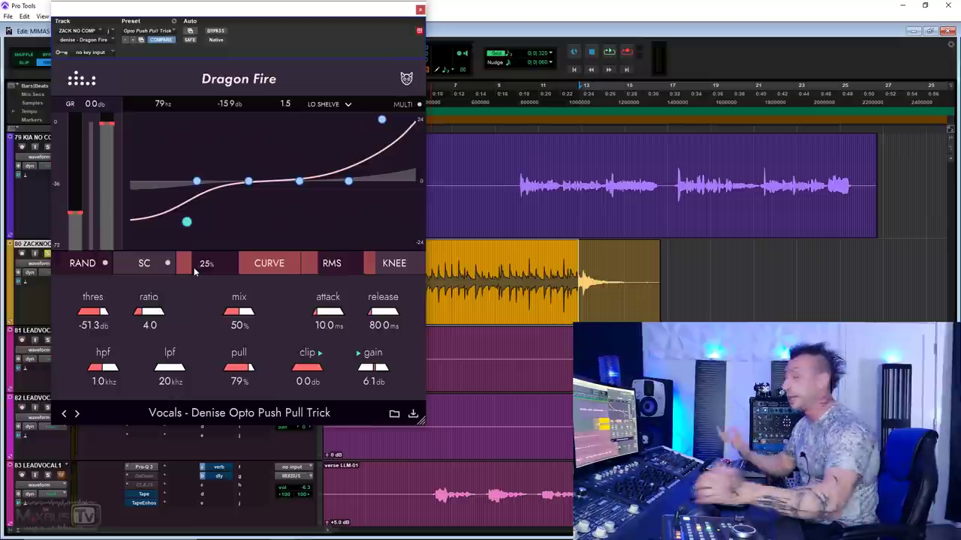
Nudge the DRIVE slider up to about 31% while the vocal plays.
{"action": "key", "text": "space"}
{"action": "mouse_move", "coordinate": [192, 267]}
{"action": "left_mouse_down"}
{"action": "mouse_move", "coordinate": [249, 276]}
{"action": "mouse_move", "coordinate": [188, 272]}
{"action": "mouse_move", "coordinate": [206, 273]}
{"action": "left_mouse_up"}
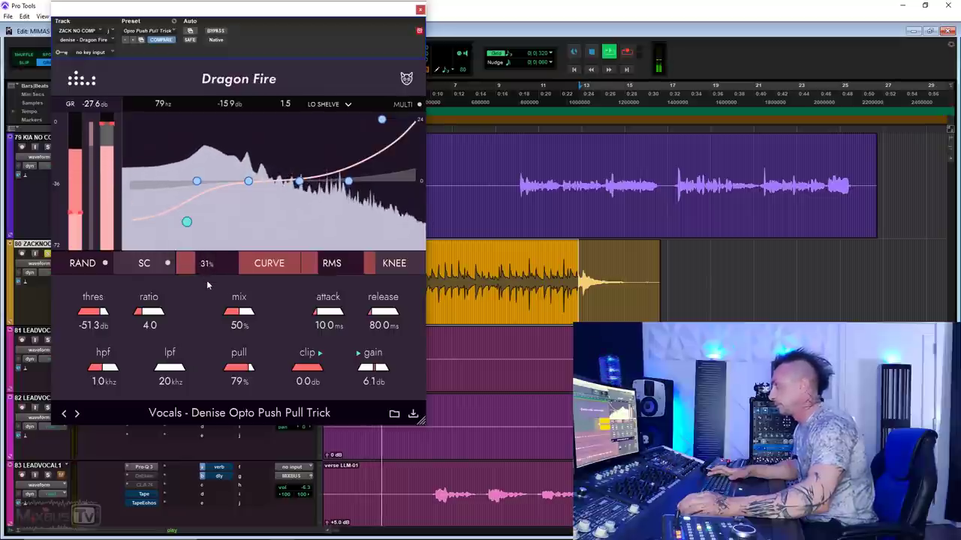
{"action": "key", "text": "space"}
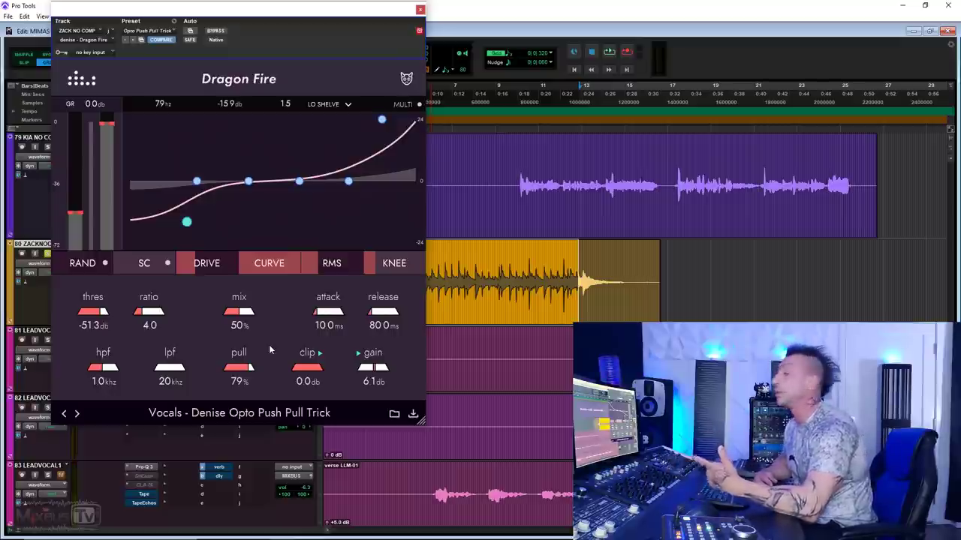
Reset Dragon Fire's pull to 0% and raise it again while listening.
{"action": "double_click", "coordinate": [246, 369]}
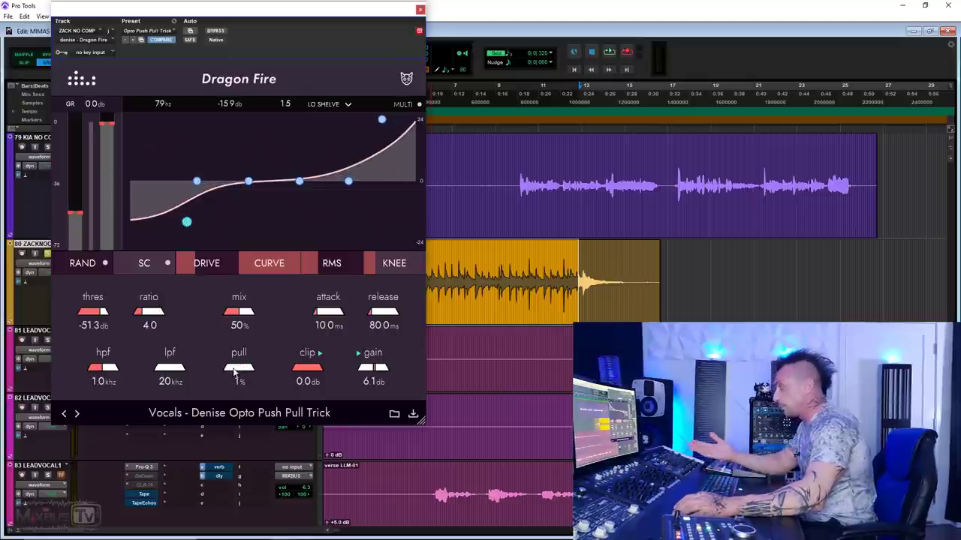
{"action": "mouse_move", "coordinate": [233, 371]}
{"action": "left_mouse_down"}
{"action": "mouse_move", "coordinate": [274, 372]}
{"action": "mouse_move", "coordinate": [214, 376]}
{"action": "left_mouse_up"}
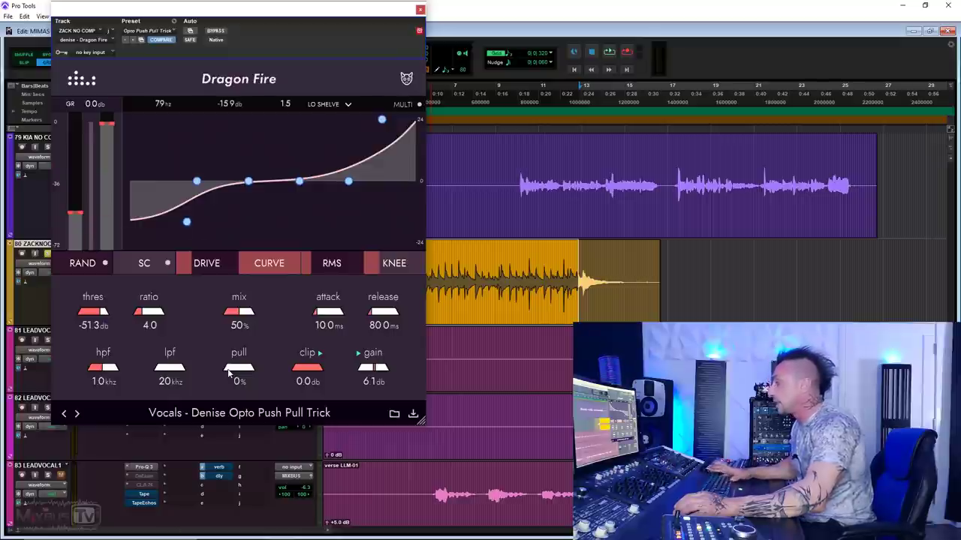
{"action": "key", "text": "space"}
{"action": "left_click_drag", "start_coordinate": [229, 373], "coordinate": [280, 373]}
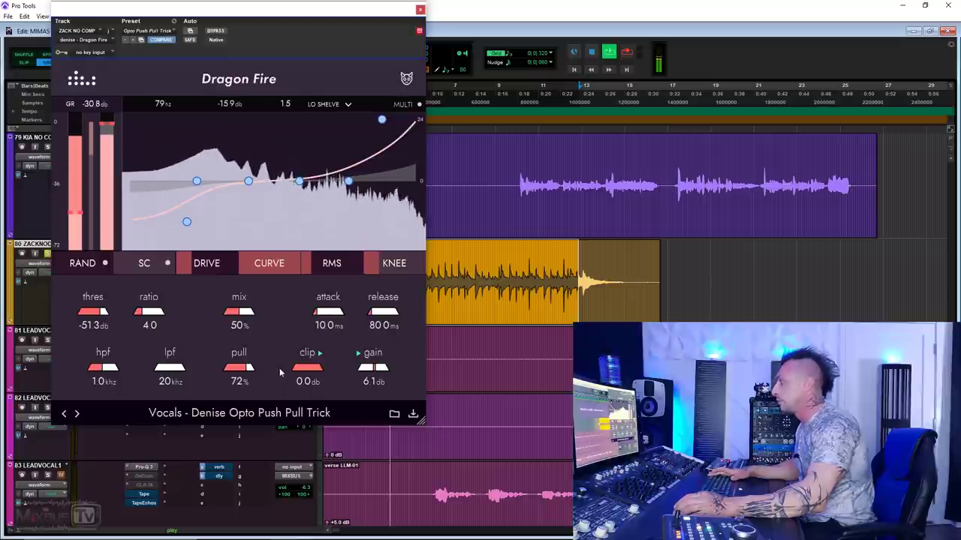
Nudge the mix to about 52% and compare the vocal with Dragon Fire bypassed.
{"action": "left_click_drag", "start_coordinate": [241, 314], "coordinate": [248, 315]}
{"action": "left_click", "coordinate": [222, 32]}
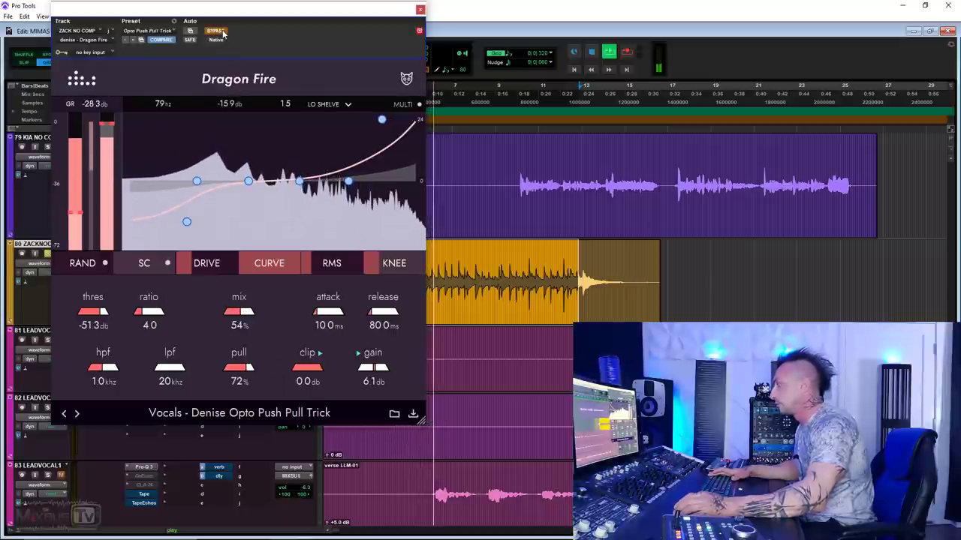
{"action": "left_click", "coordinate": [220, 31]}
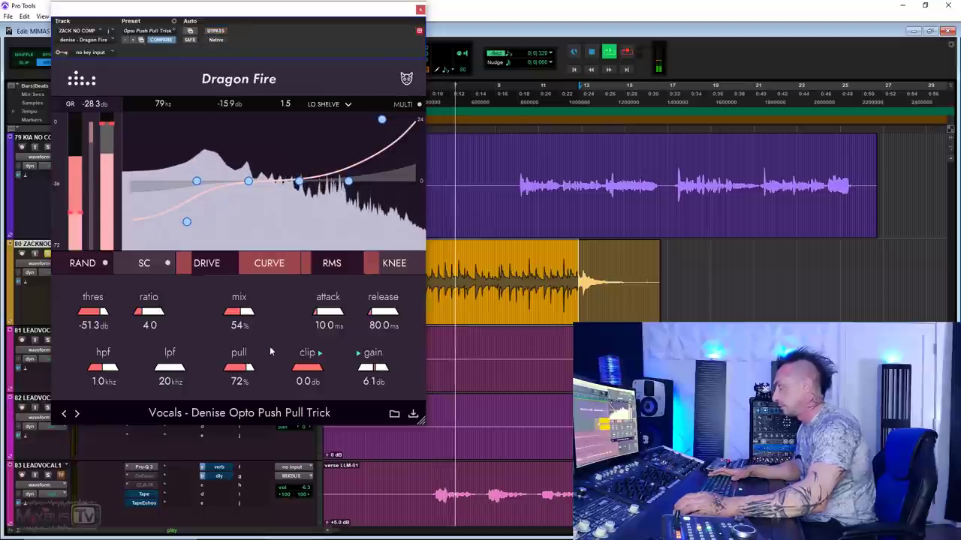
{"action": "key", "text": "space"}
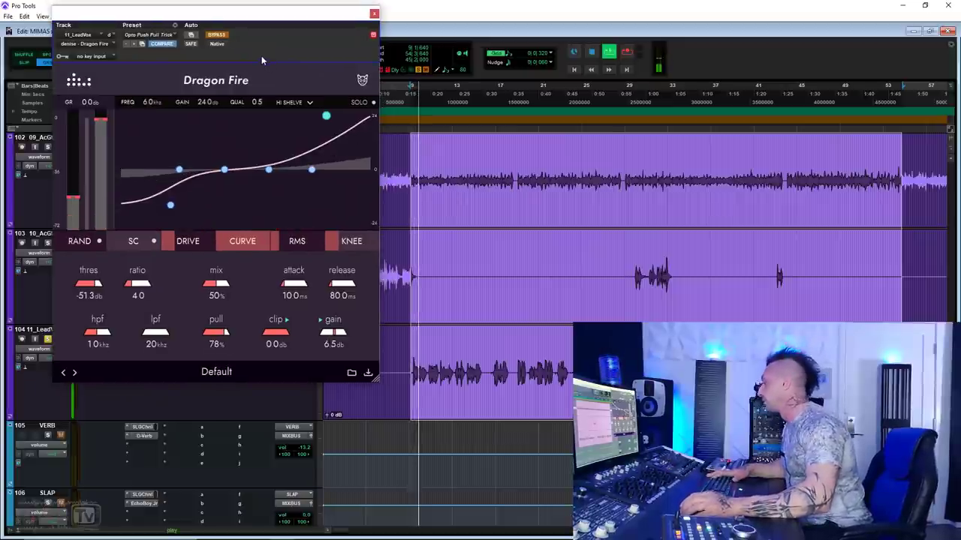
Re-enable Dragon Fire, raise the threshold to -45.7 dB, and compare against bypass during playback.
{"action": "left_click", "coordinate": [216, 35]}
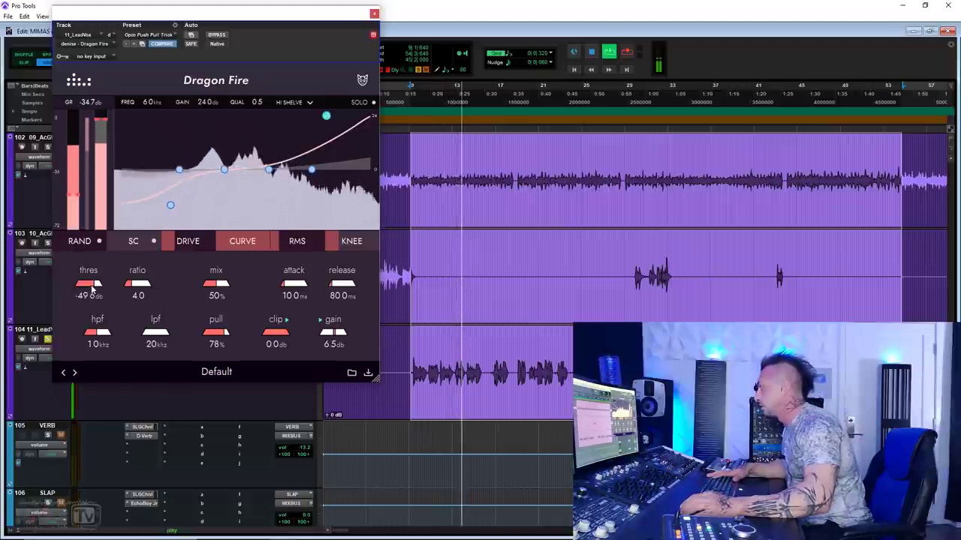
{"action": "left_click_drag", "start_coordinate": [94, 285], "coordinate": [89, 289]}
{"action": "key", "text": "space"}
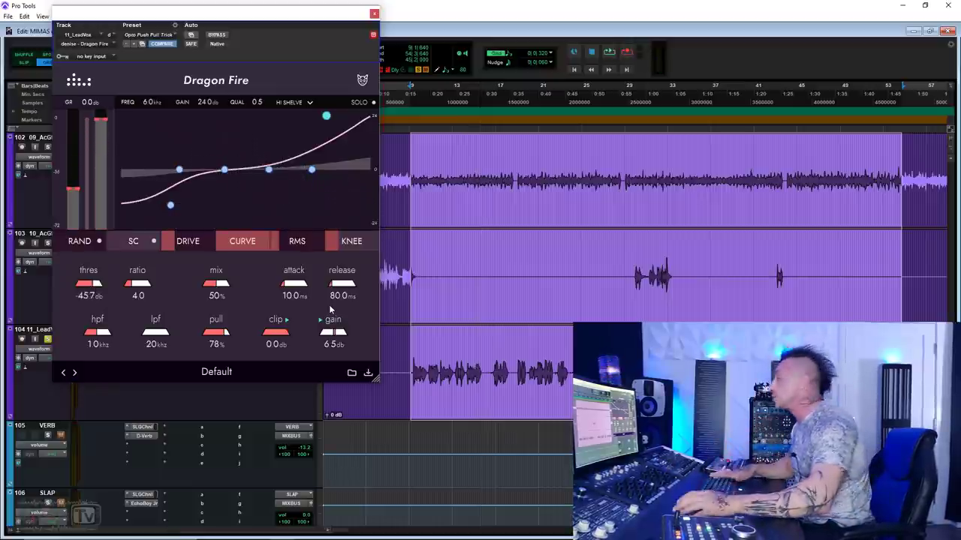
{"action": "left_click_drag", "start_coordinate": [257, 15], "coordinate": [127, 25]}
{"action": "left_click", "coordinate": [245, 37]}
{"action": "key", "text": "space"}
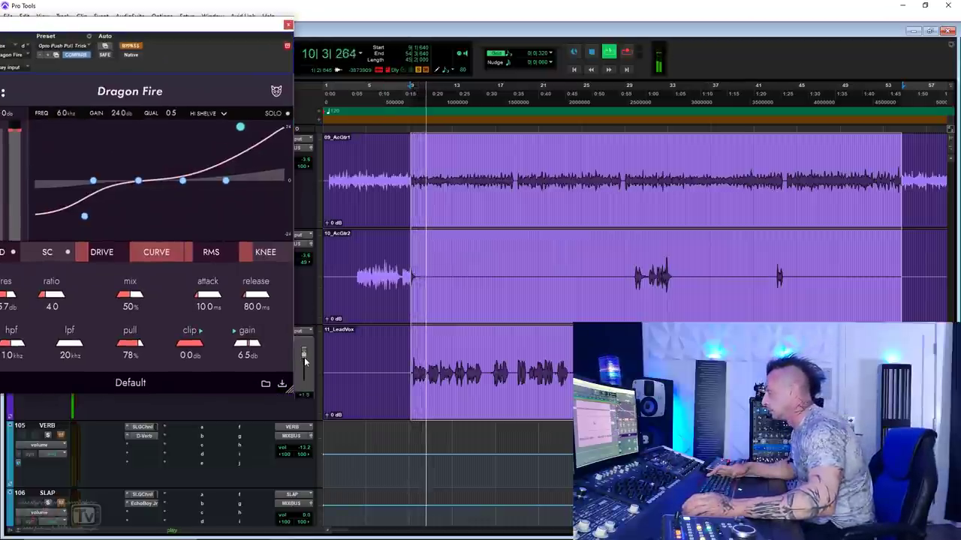
{"action": "left_click_drag", "start_coordinate": [263, 34], "coordinate": [348, 21]}
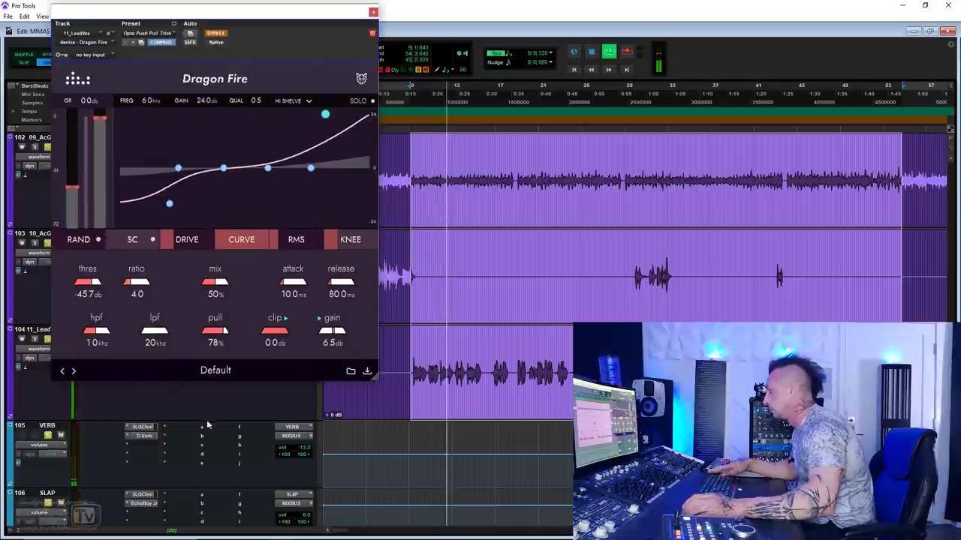
{"action": "left_click", "coordinate": [216, 33]}
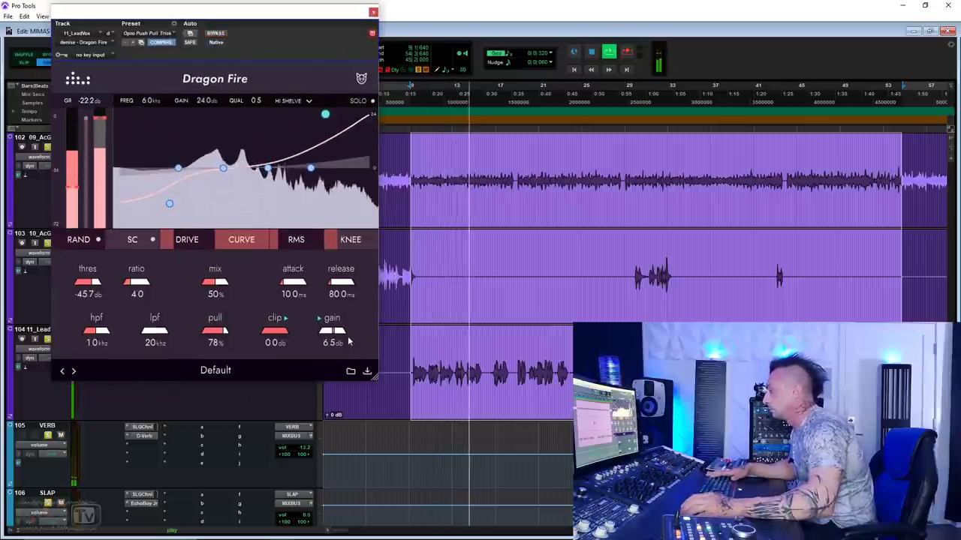
{"action": "left_click_drag", "start_coordinate": [326, 15], "coordinate": [310, 17]}
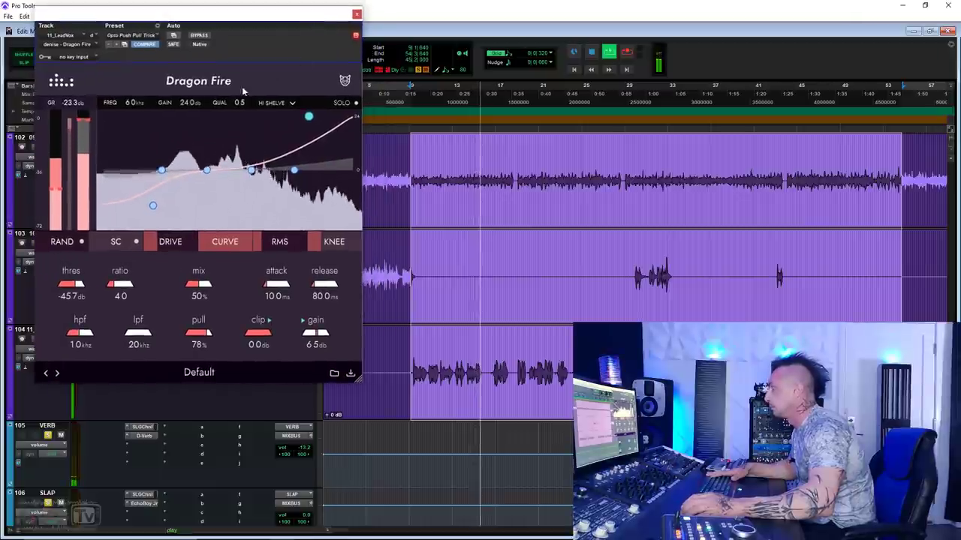
Compare the lead vocal with Dragon Fire bypassed twice, then stop playback.
{"action": "left_click", "coordinate": [201, 36]}
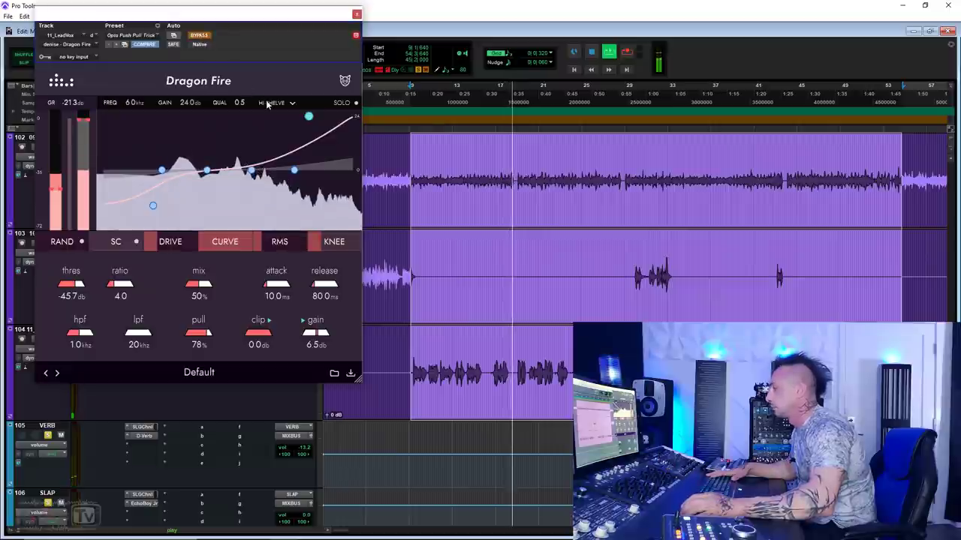
{"action": "left_click", "coordinate": [199, 35]}
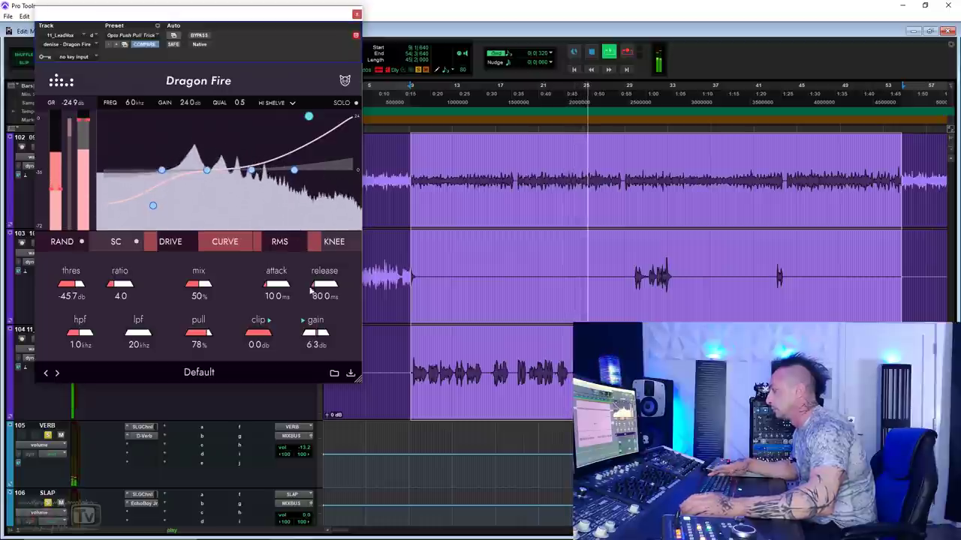
{"action": "left_click", "coordinate": [208, 36]}
{"action": "left_click", "coordinate": [207, 36]}
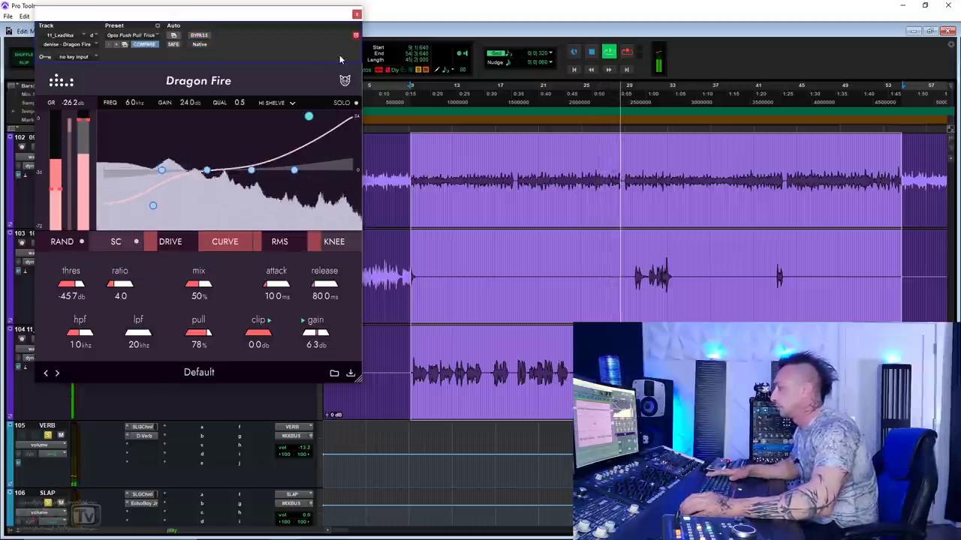
{"action": "key", "text": "space"}
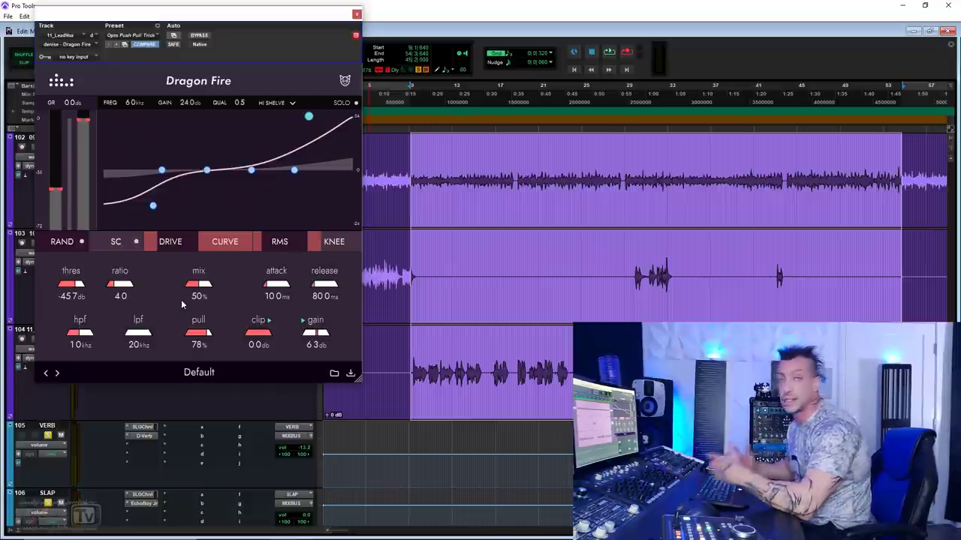
Toggle Dragon Fire bypass repeatedly on the second lead vocal during playback, then stop with it bypassed.
{"action": "left_click", "coordinate": [356, 14]}
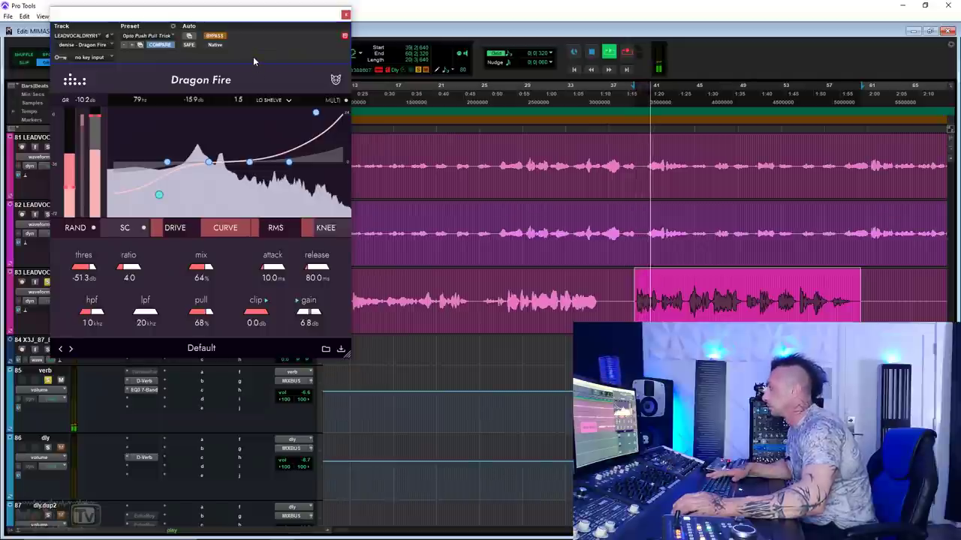
{"action": "left_click", "coordinate": [214, 36]}
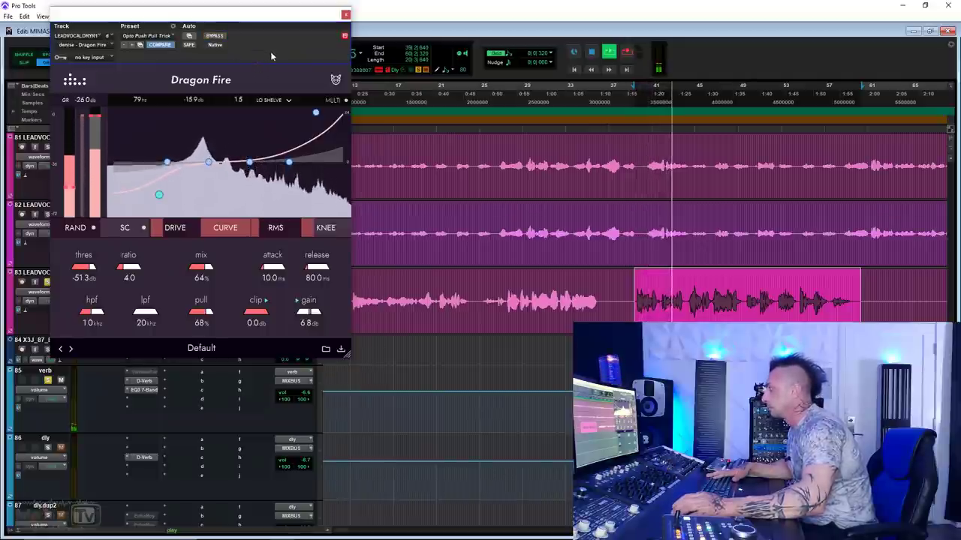
{"action": "left_click", "coordinate": [214, 35]}
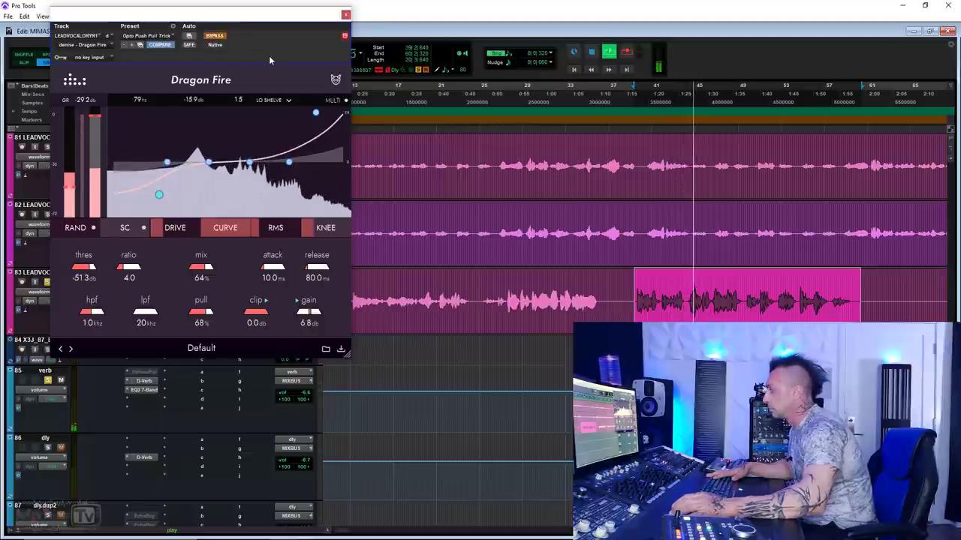
{"action": "left_click", "coordinate": [215, 36]}
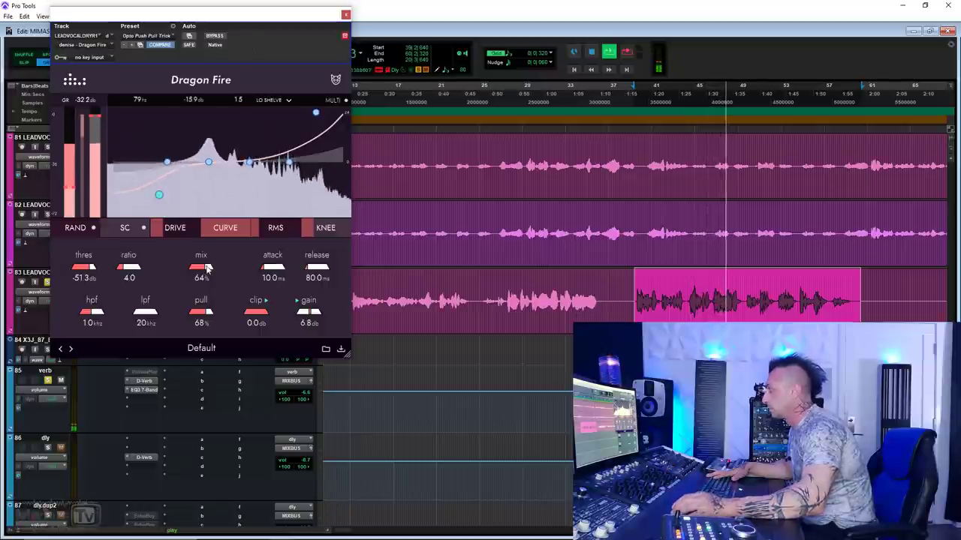
{"action": "left_click", "coordinate": [216, 37]}
{"action": "left_click", "coordinate": [215, 36]}
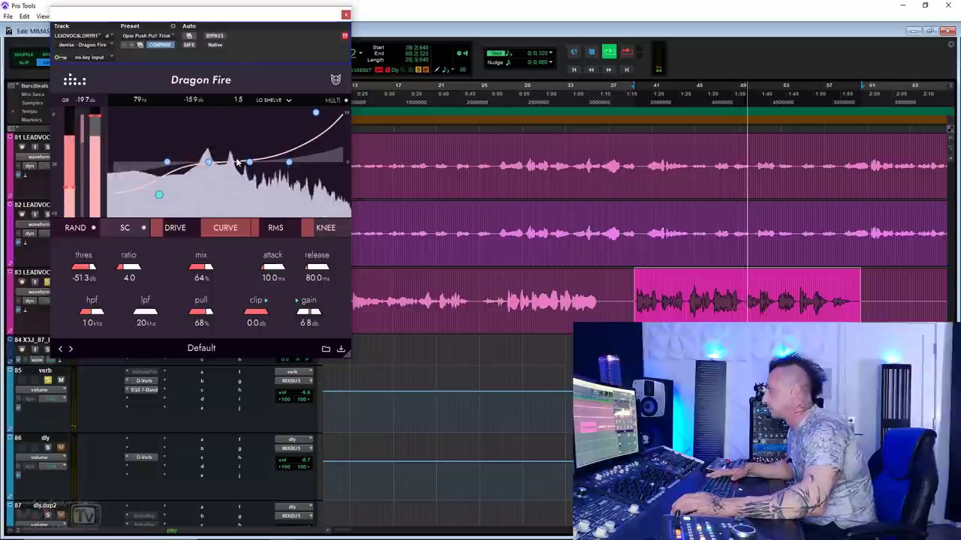
{"action": "left_click", "coordinate": [218, 39]}
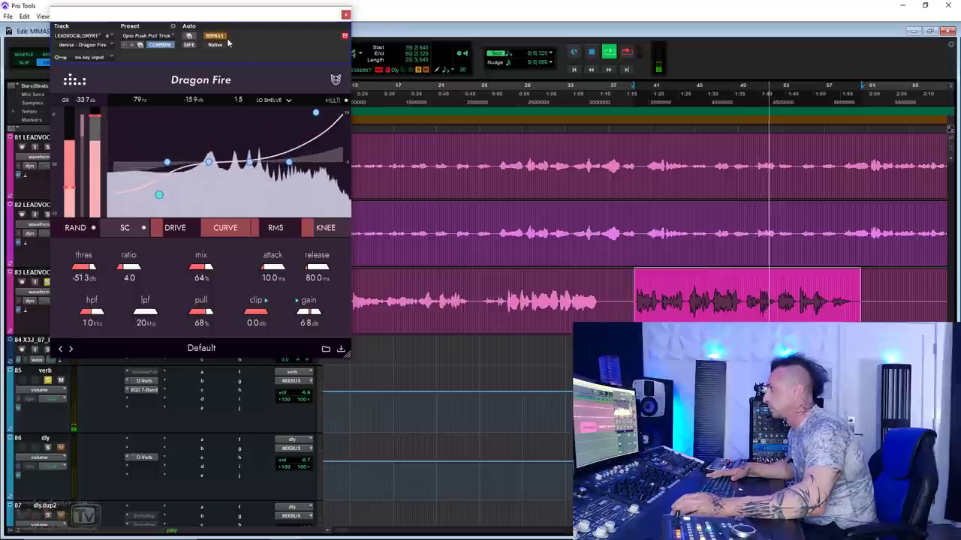
{"action": "key", "text": "space"}
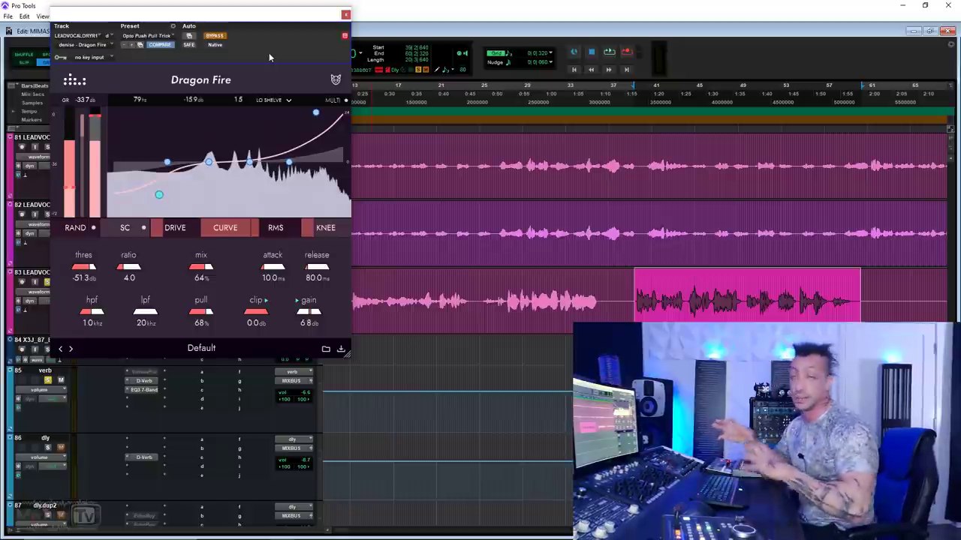
Enlarge the Dragon Fire window and browse its saved preset folders, closing the browser without loading any.
{"action": "left_click_drag", "start_coordinate": [345, 351], "coordinate": [411, 447]}
{"action": "left_click", "coordinate": [407, 436]}
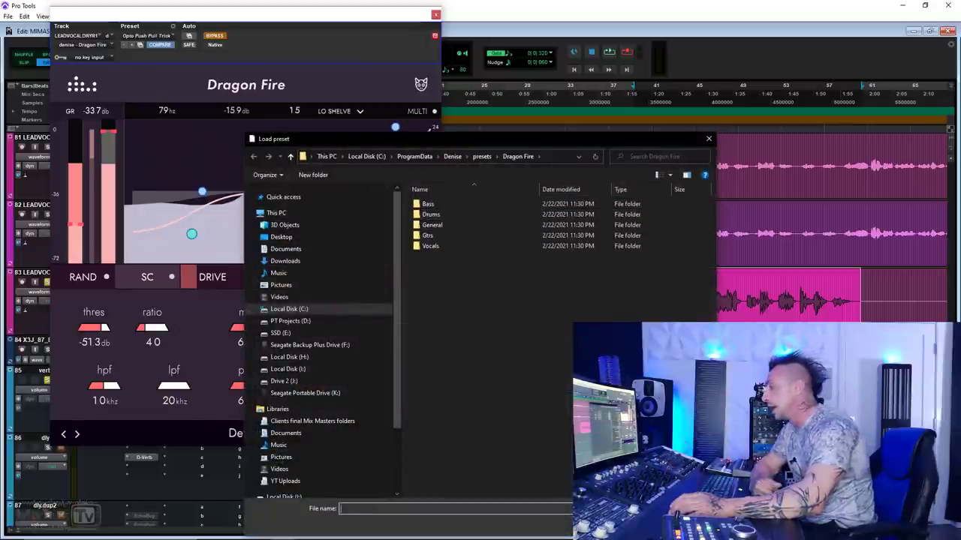
{"action": "key", "text": "Escape"}
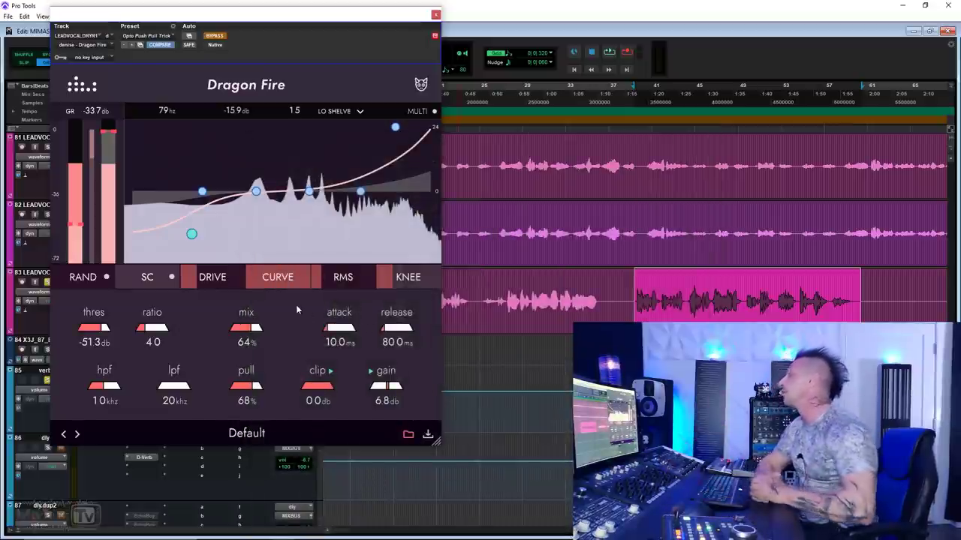